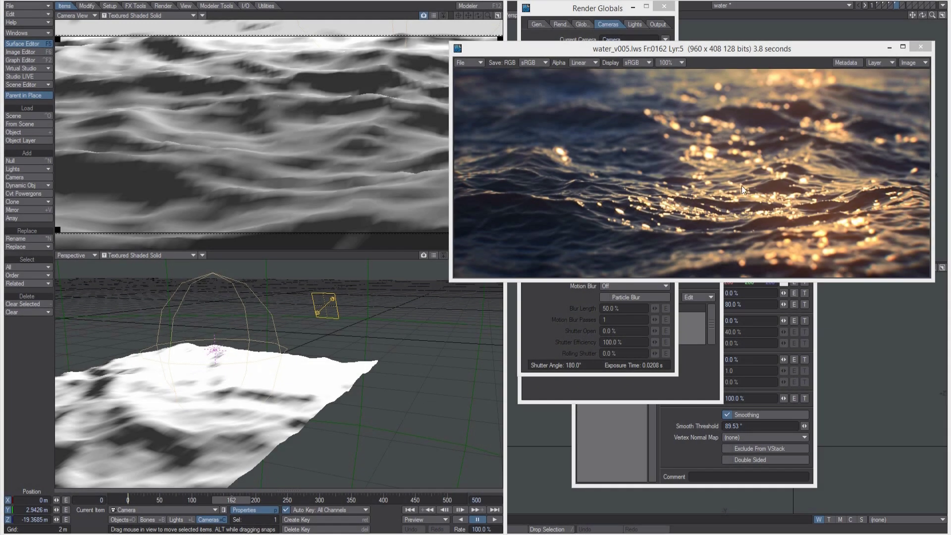
Move the rendered water image and the Render Globals window aside to clear the view, and close the rendered image
drag(752, 51, 695, 79)
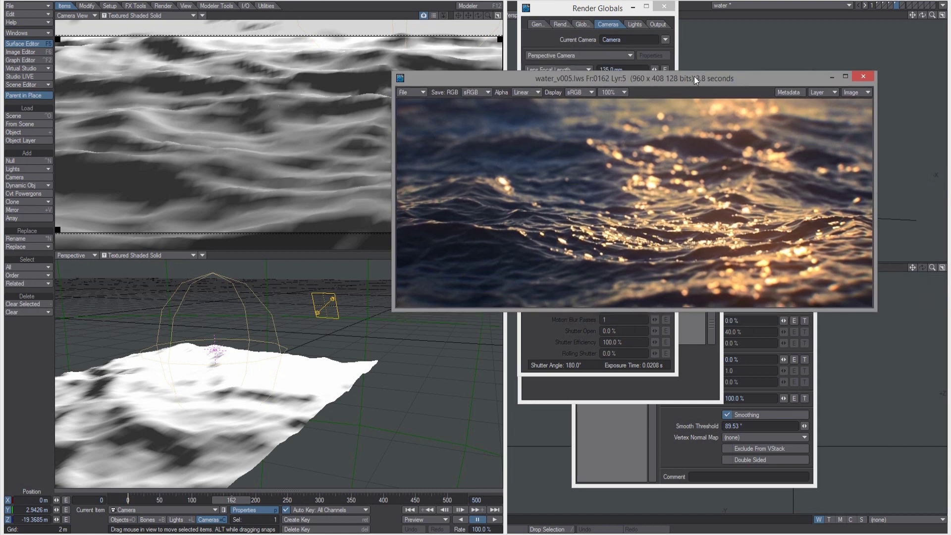
drag(694, 76, 557, 84)
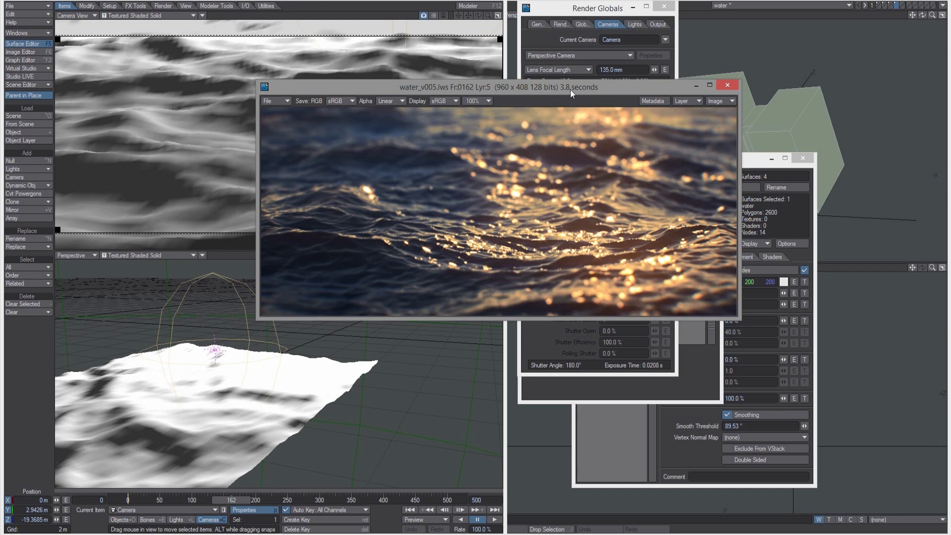
drag(563, 91, 534, 119)
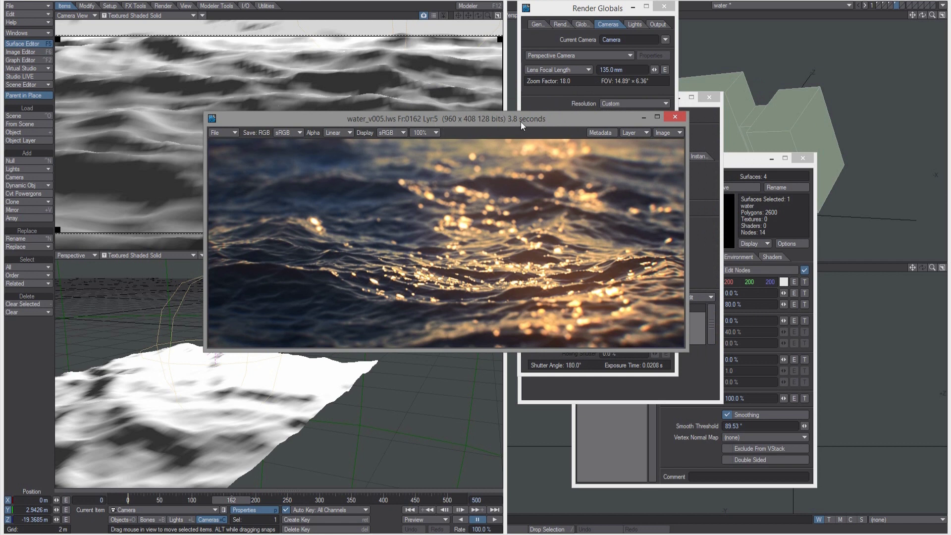
drag(521, 122, 396, 177)
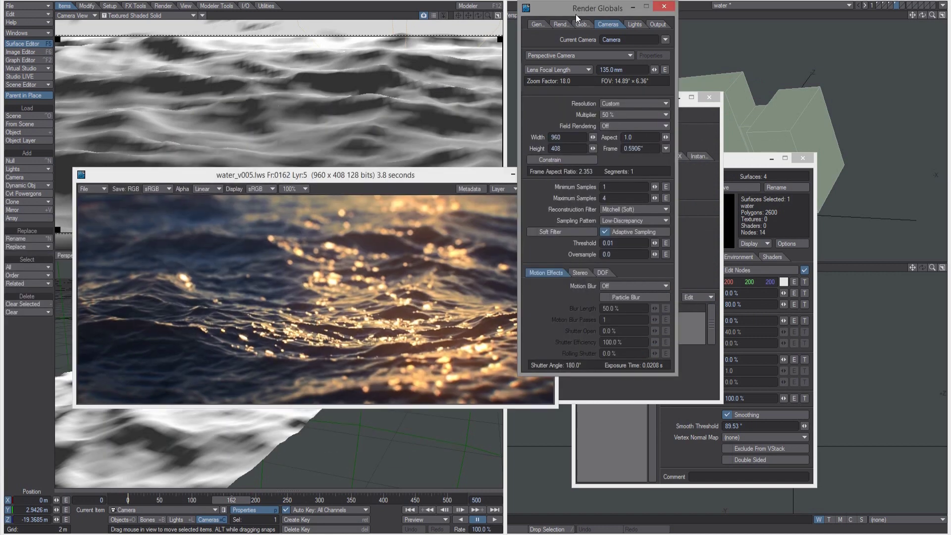
drag(575, 14, 769, 46)
click(254, 511)
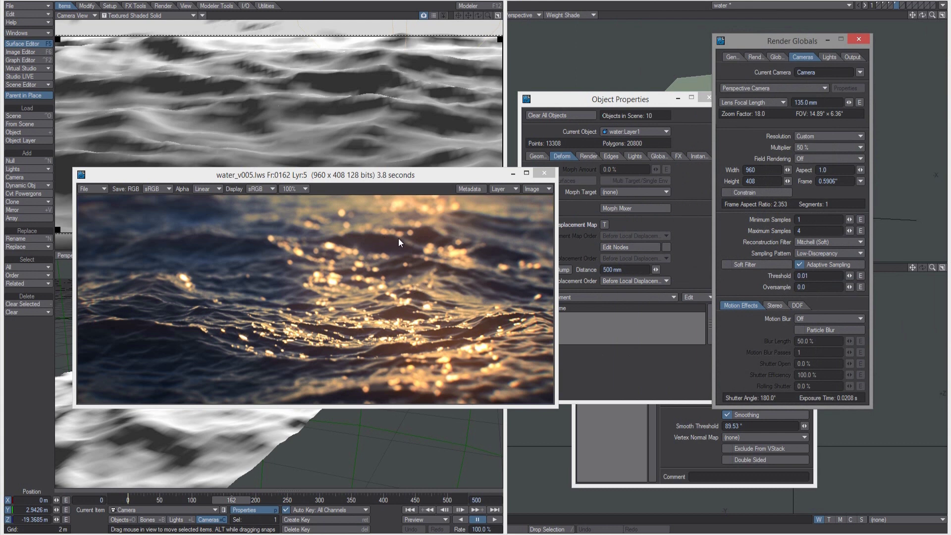
click(545, 173)
Switch to Modeler and examine the subdivided water plane in the first layer of the water object
key(F12)
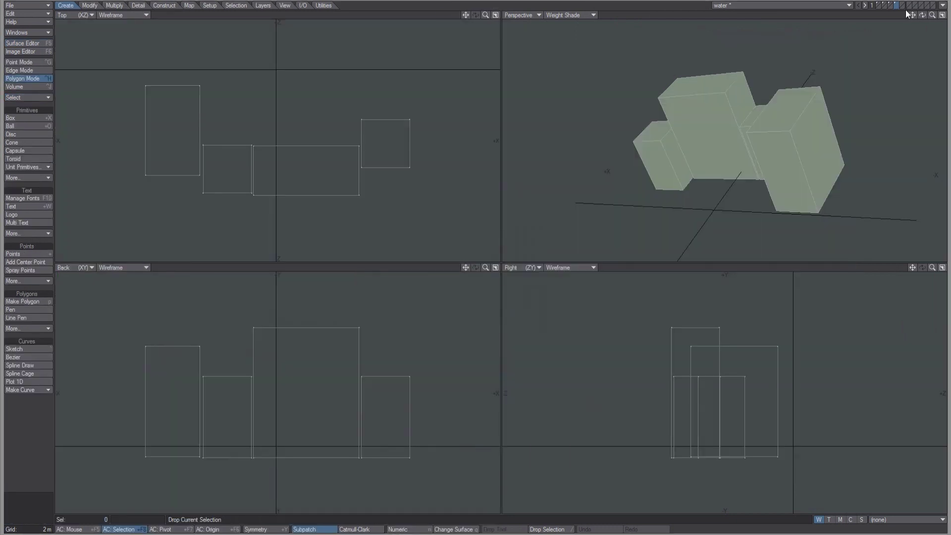
click(877, 6)
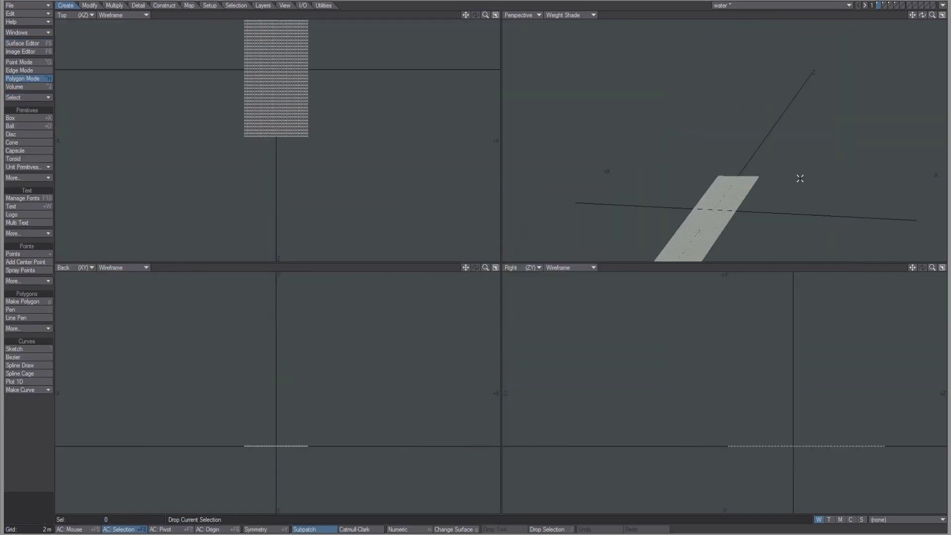
alt+drag(800, 178, 763, 178)
click(887, 7)
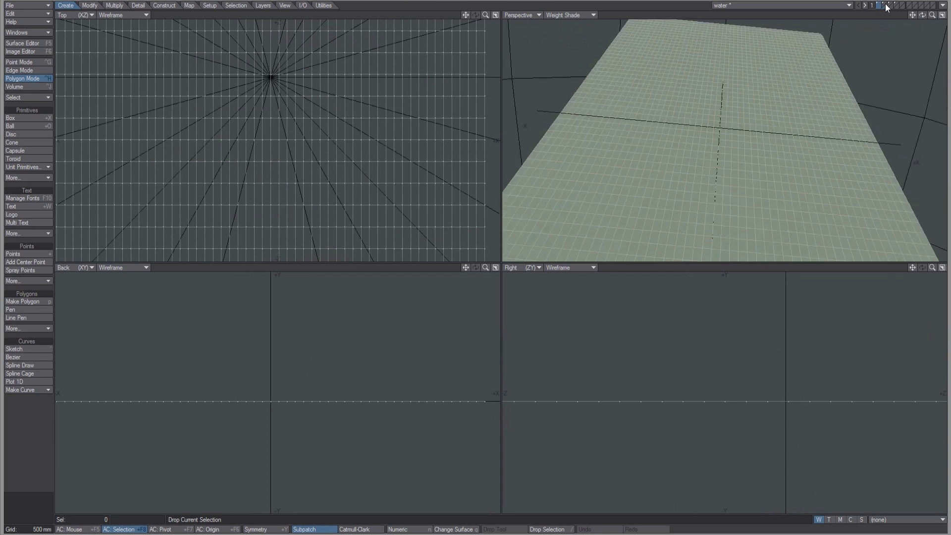
Examine the two sphere layers of the water object, fitting the geometry in the views
click(886, 5)
key(a)
alt+drag(733, 127, 812, 149)
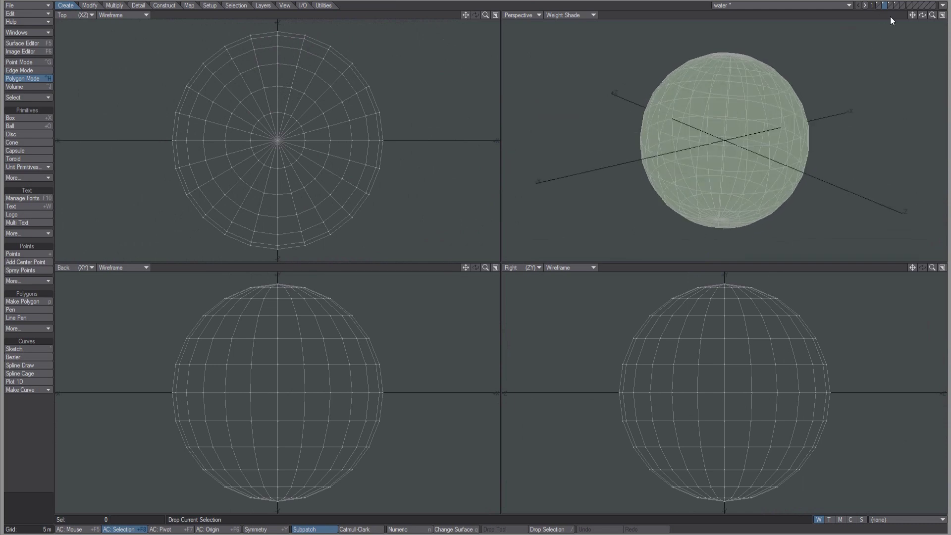
click(890, 4)
key(ctrl+v)
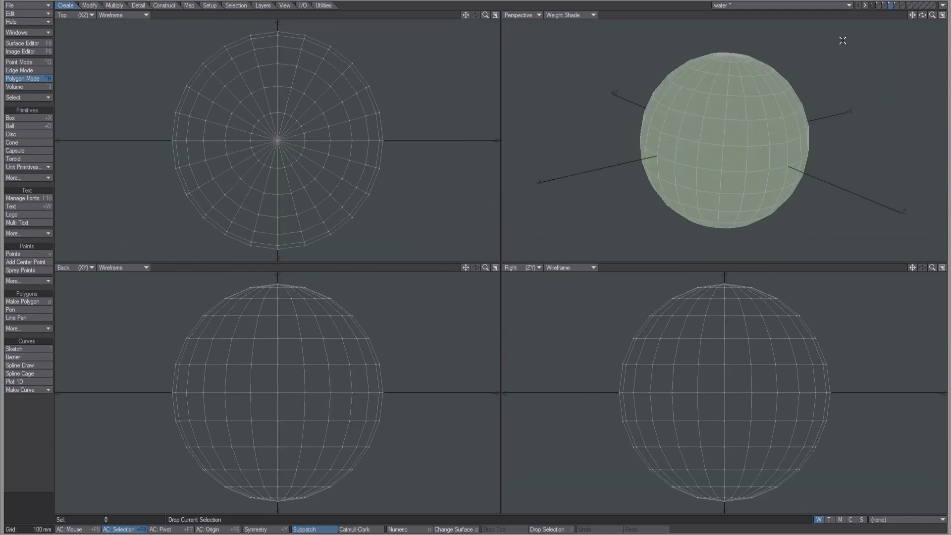
alt+drag(844, 39, 733, 181)
Examine the layer with the box-shaped buildings from several angles and return to Layout
click(897, 5)
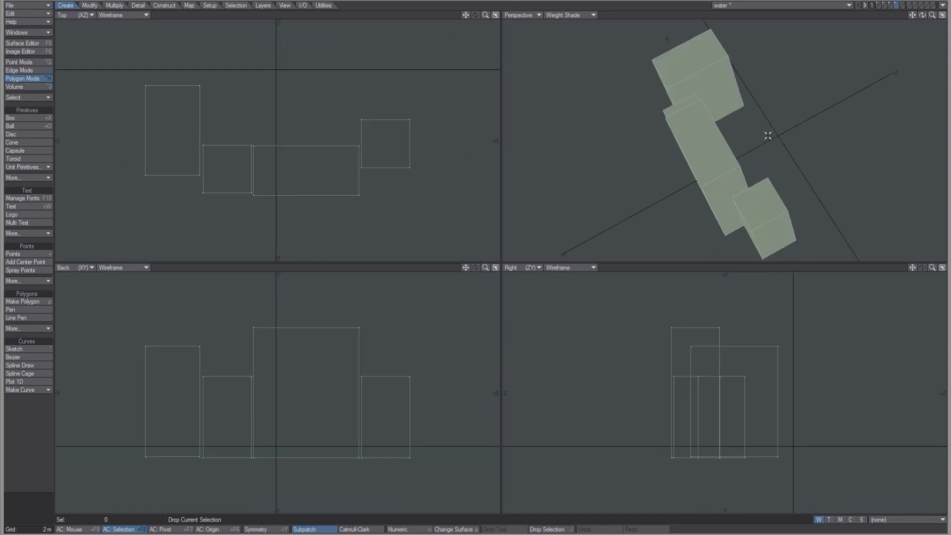
alt+drag(780, 149, 852, 66)
alt+drag(745, 179, 684, 181)
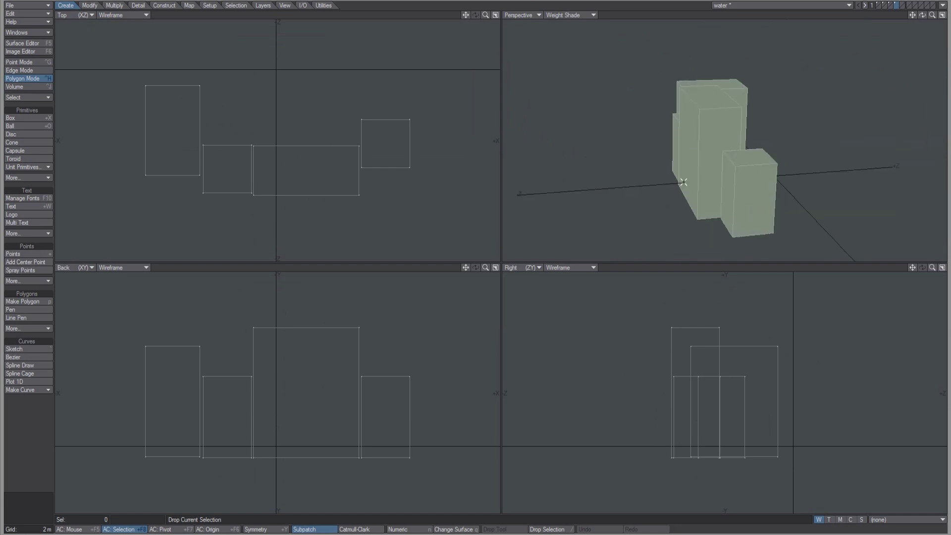
click(944, 6)
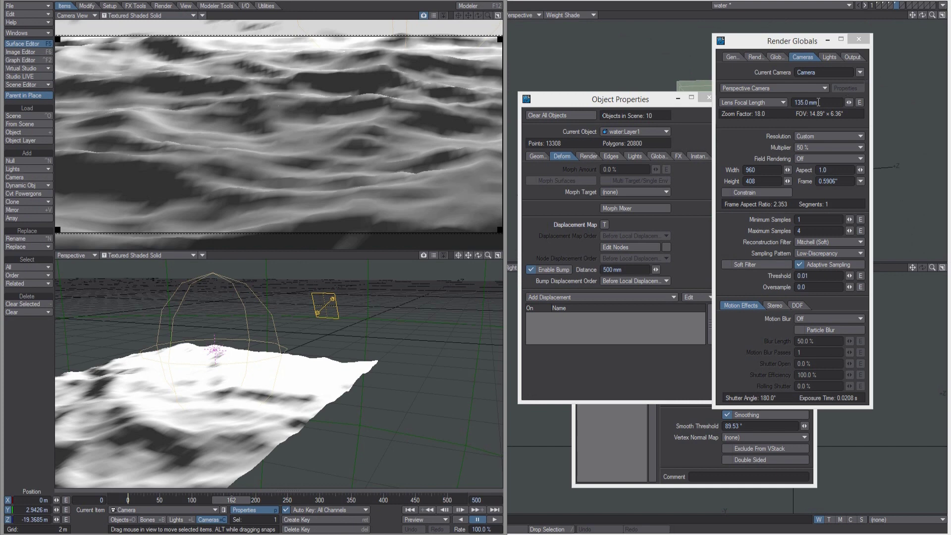
Select the vol1 light above the water and review its shadow and basic light settings
alt+drag(338, 372, 299, 370)
click(352, 303)
alt+drag(352, 303, 372, 371)
click(237, 357)
alt+drag(276, 390, 264, 359)
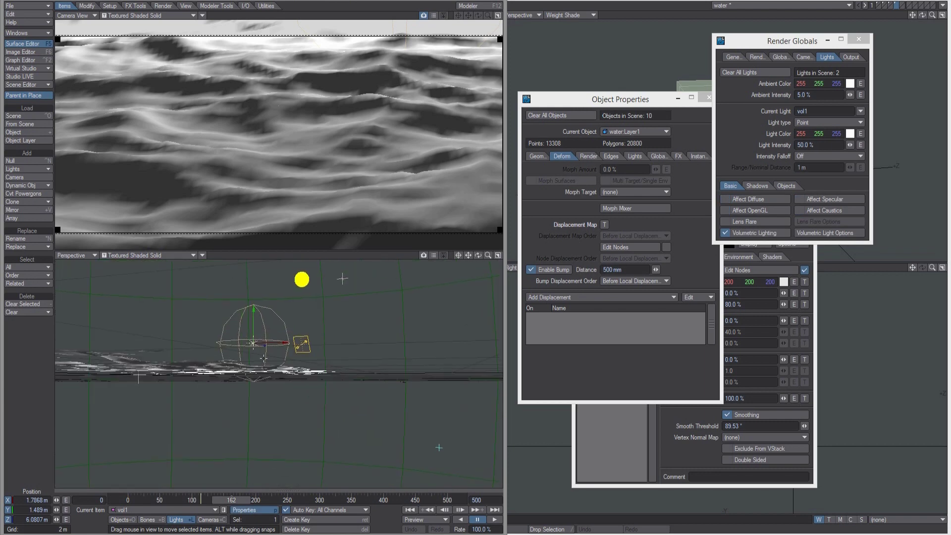
click(757, 185)
click(729, 185)
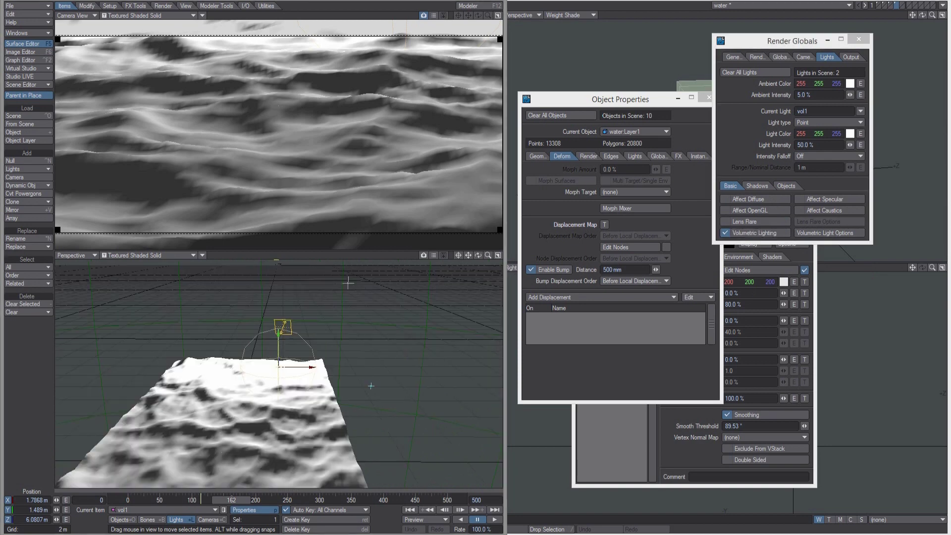
alt+drag(371, 386, 399, 376)
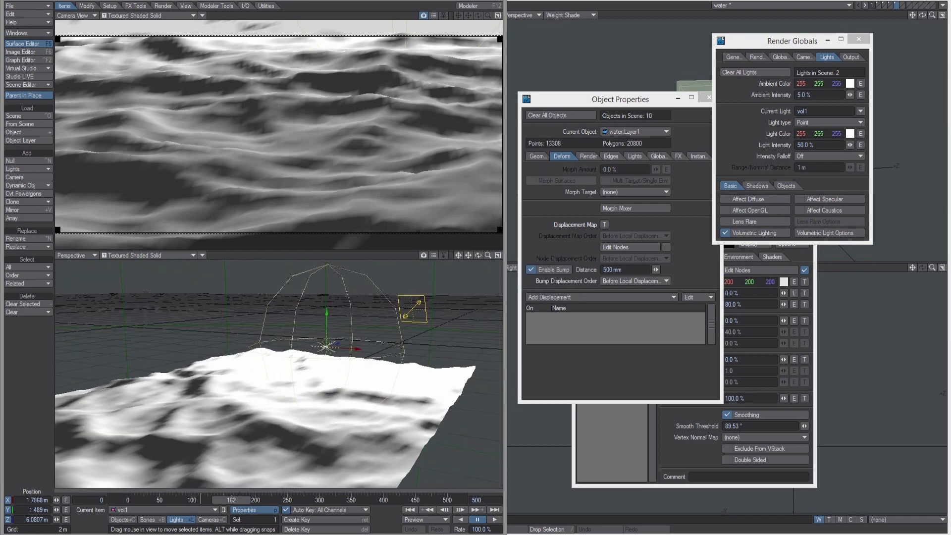
Switch to the browser, play the Thames Sunset (short clip) reference video on Vimeo, and return to Layout
key(alt+Tab)
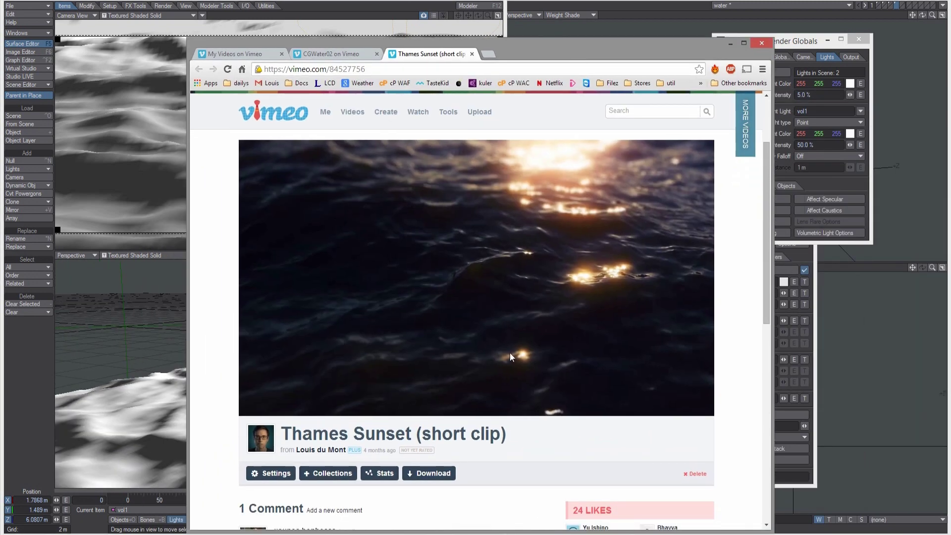
scroll(550, 310, down, 1)
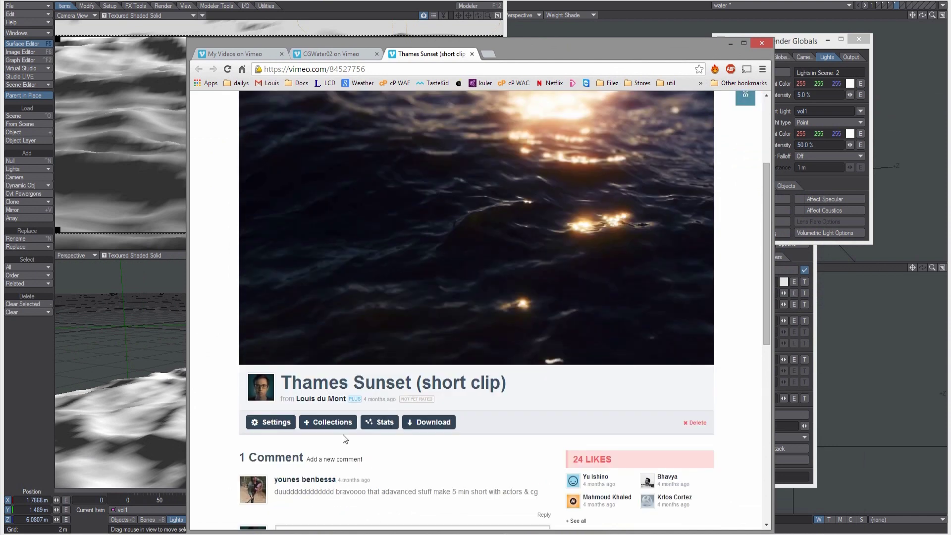
scroll(360, 385, up, 1)
click(262, 401)
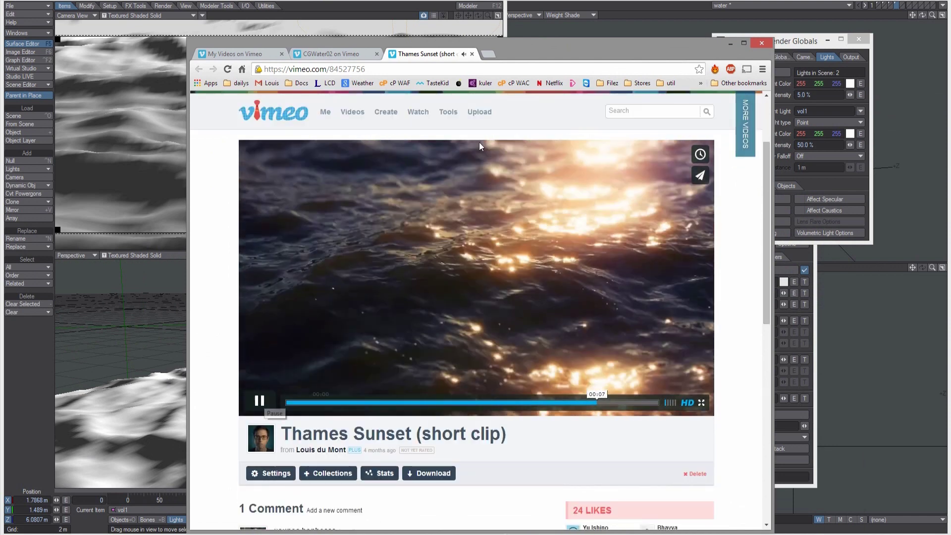
click(259, 405)
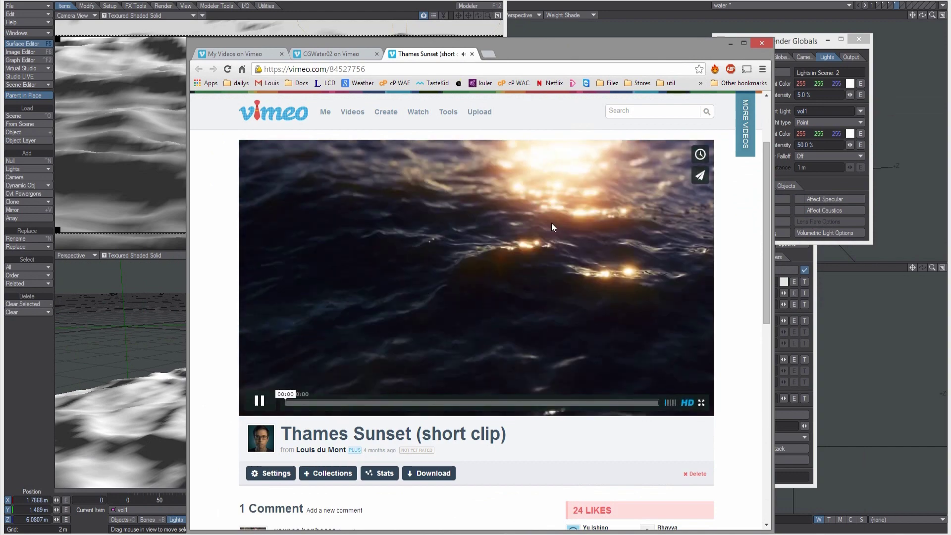
click(258, 401)
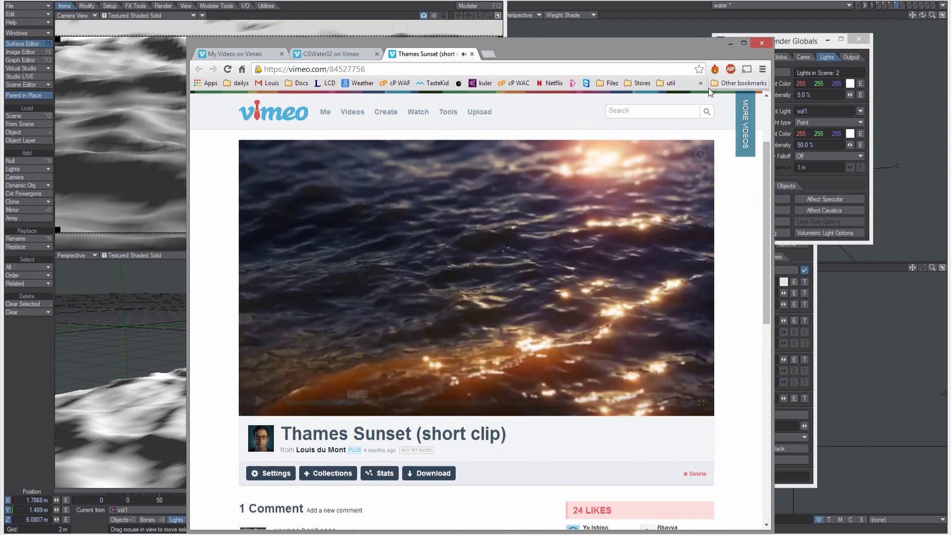
drag(646, 53, 928, 72)
key(alt+Tab)
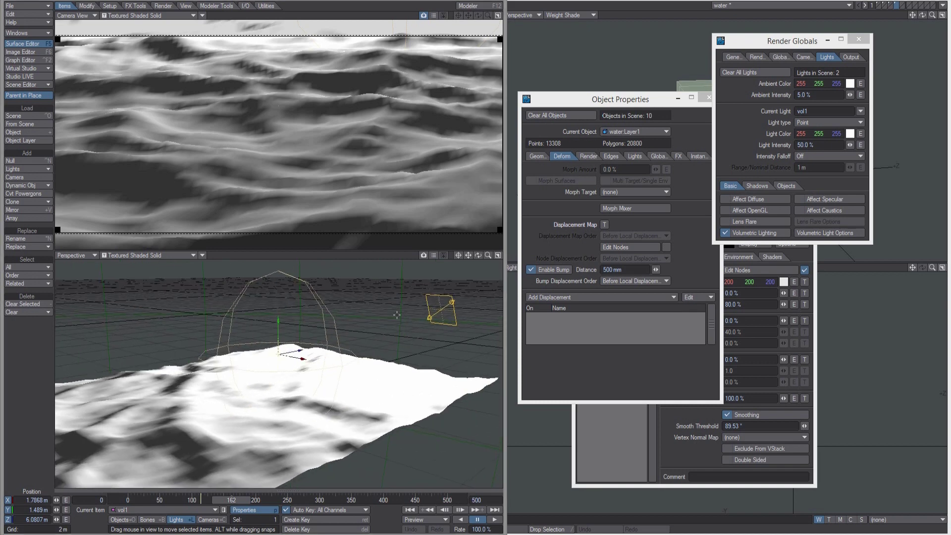
Select the water:Buildings object in the perspective view and examine its placement around the water plane
scroll(400, 323, down, 5)
drag(478, 255, 448, 257)
drag(488, 255, 446, 270)
drag(488, 255, 436, 255)
scroll(289, 346, down, 3)
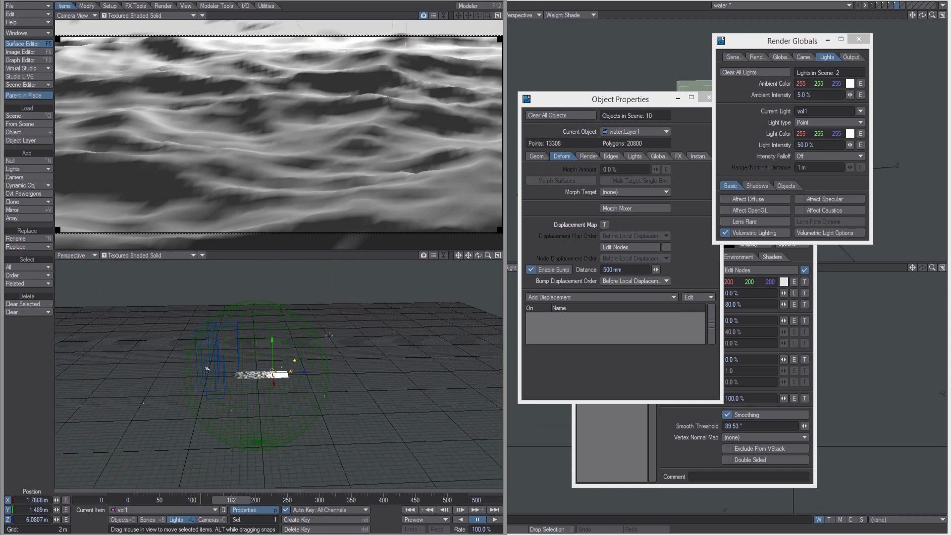
alt+drag(329, 336, 149, 283)
click(148, 283)
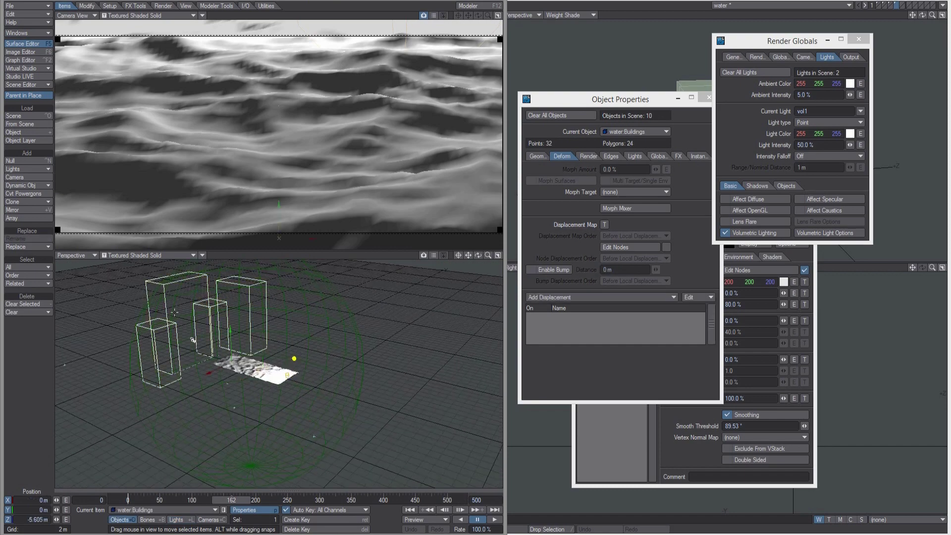
Select the camera behind the water plane and open its properties to review the lens and resolution settings
scroll(105, 338, up, 4)
click(105, 338)
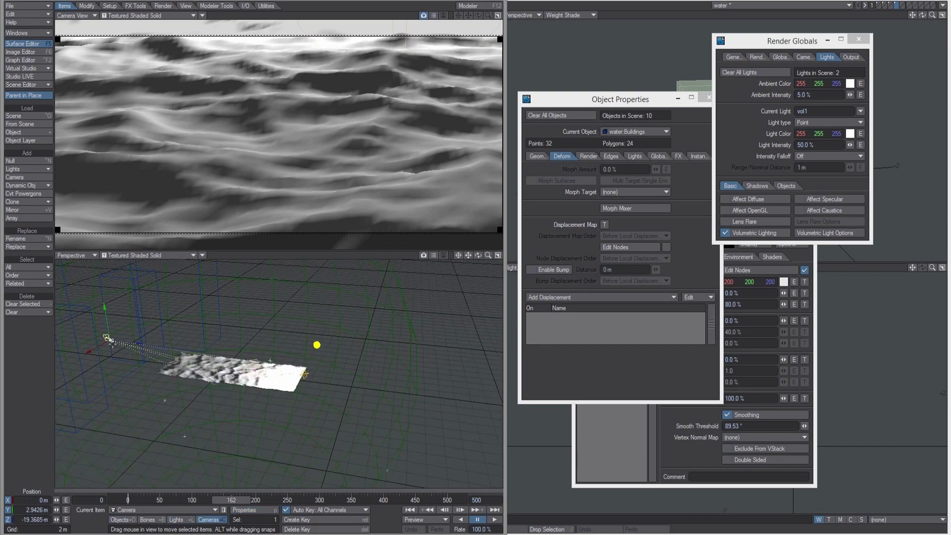
alt+drag(126, 360, 347, 332)
key(p)
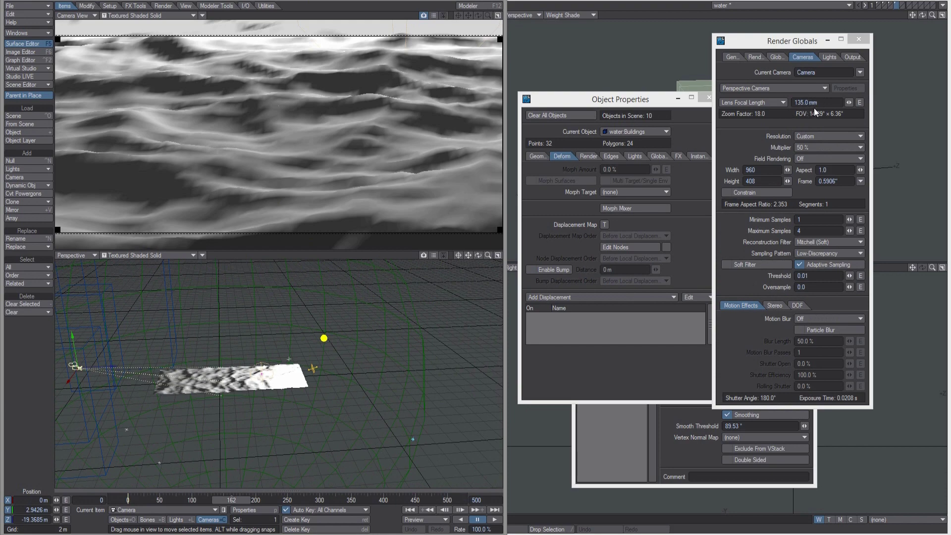
alt+drag(353, 479, 288, 349)
drag(357, 255, 357, 265)
Select the water:Enviro sphere and open the color gradient texture of its enviro surface for review
scroll(279, 379, down, 4)
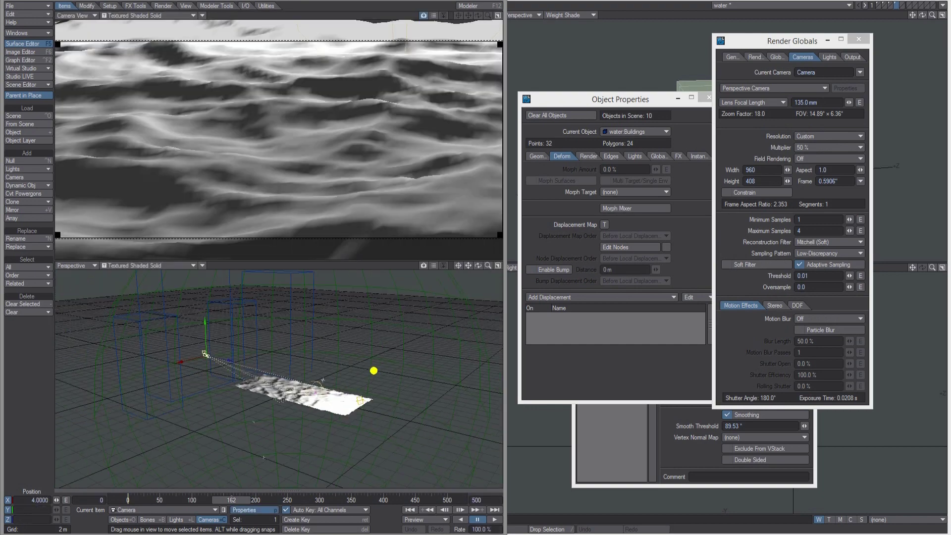
key(shift+o)
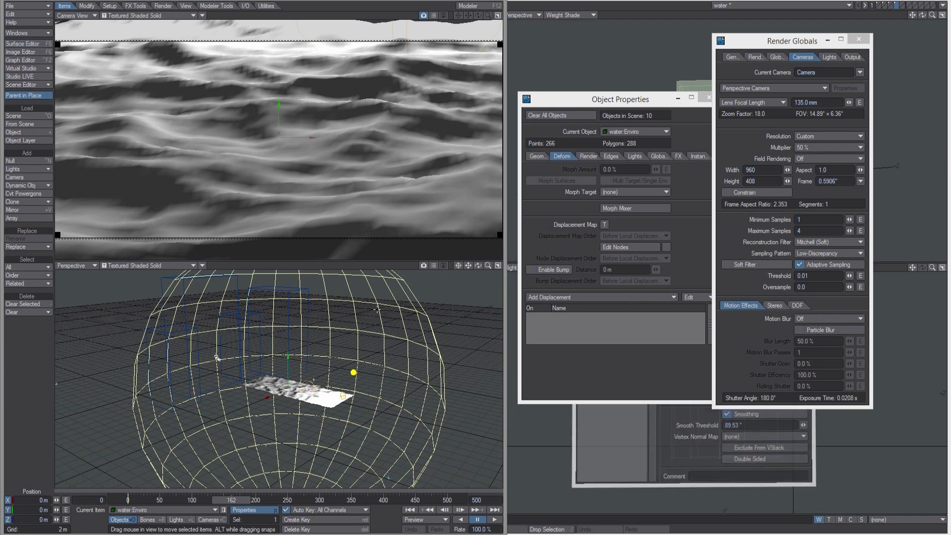
click(22, 43)
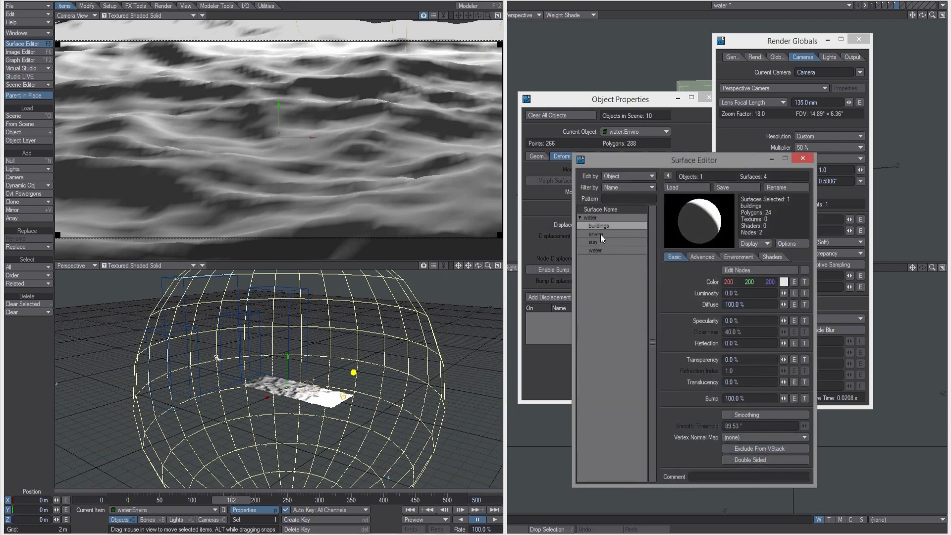
click(597, 234)
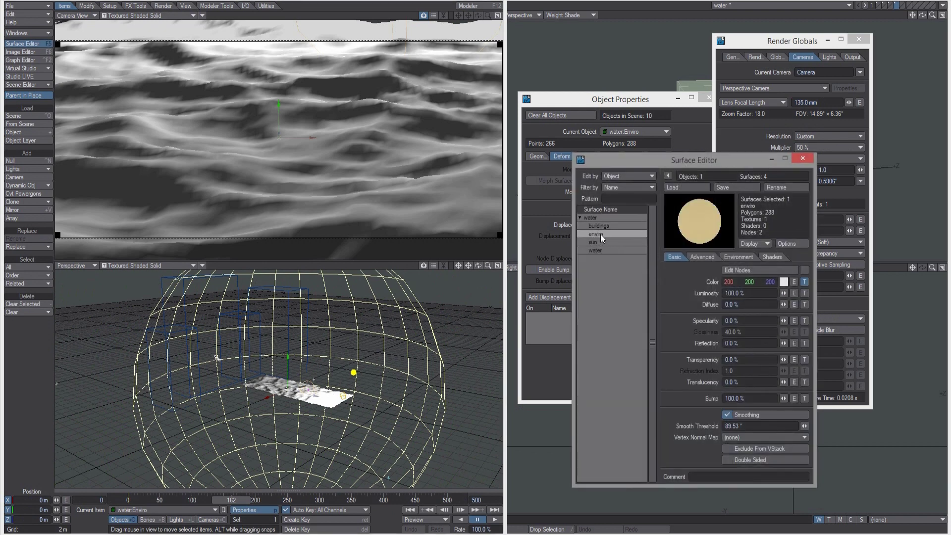
click(804, 282)
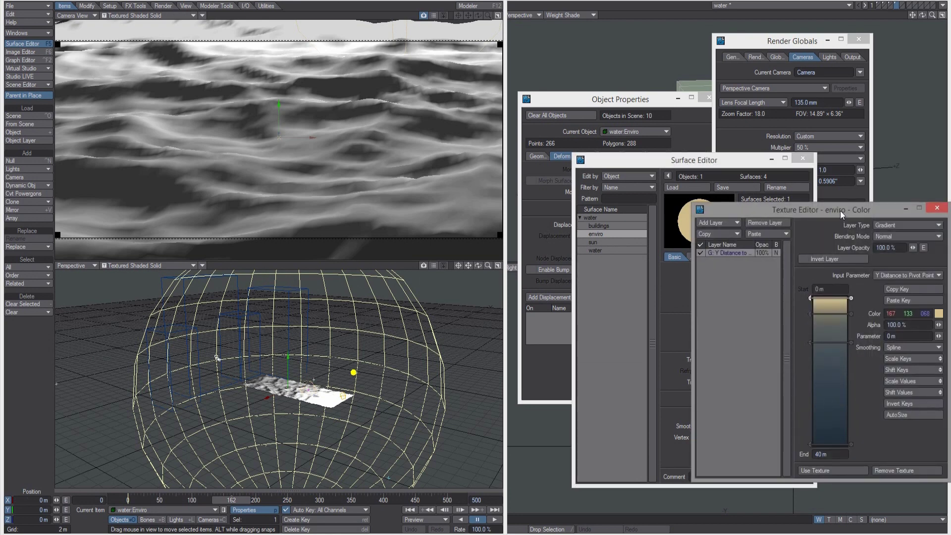
drag(841, 210, 754, 174)
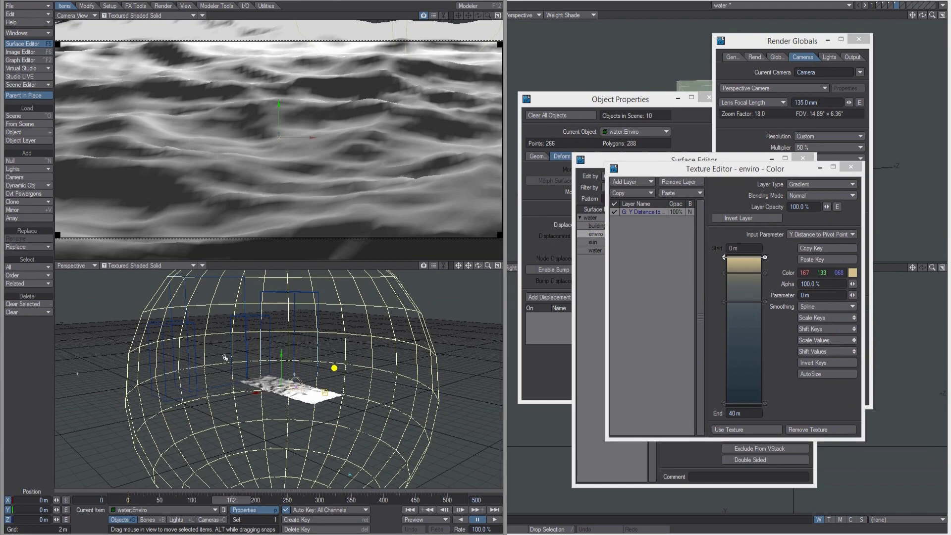
Set the perspective viewport to VPR shading and examine the environment gradient around the water
drag(478, 265, 486, 266)
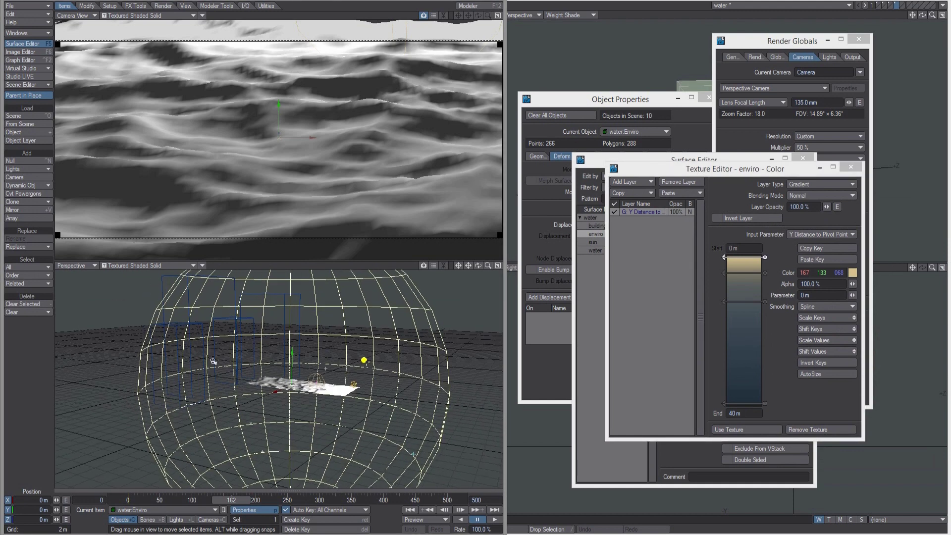
click(174, 266)
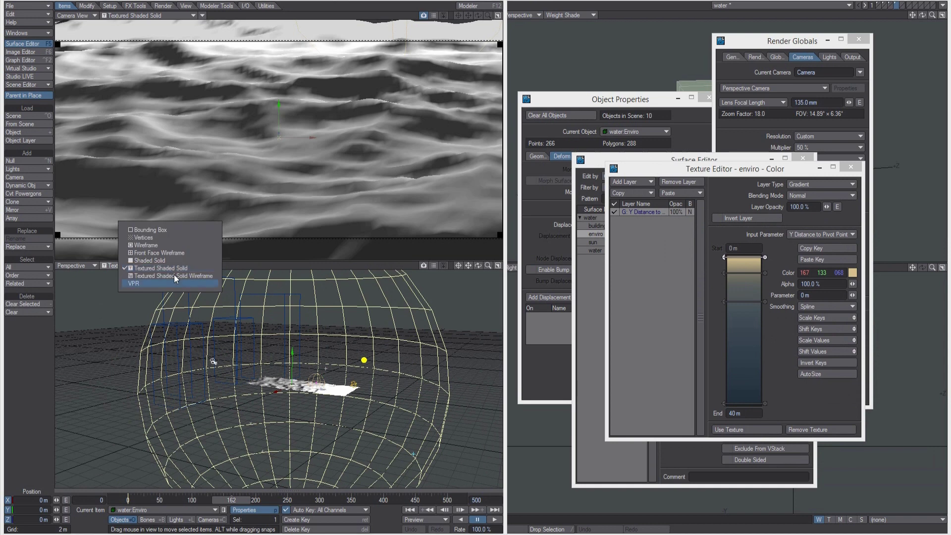
click(174, 277)
scroll(375, 393, up, 5)
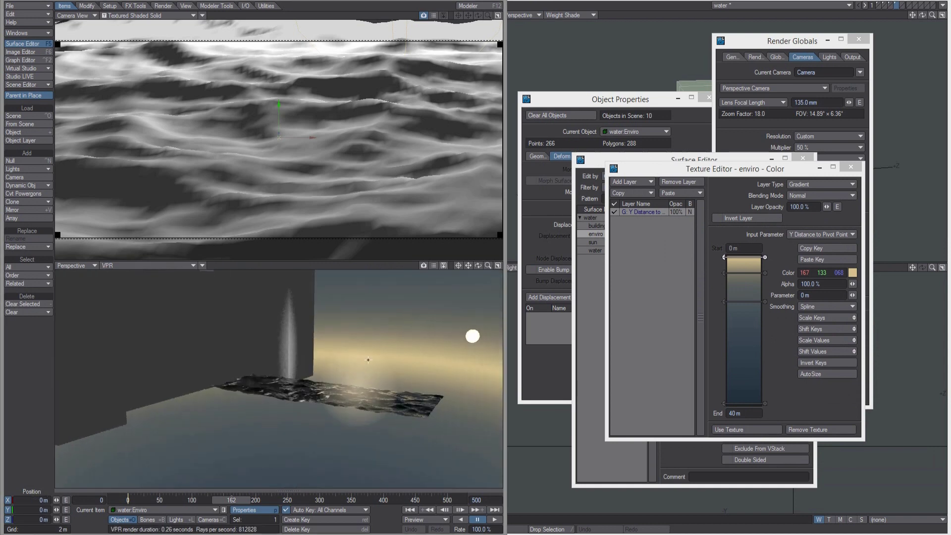
Select the sun surface for review and close the enviro gradient texture that covers its settings
click(593, 242)
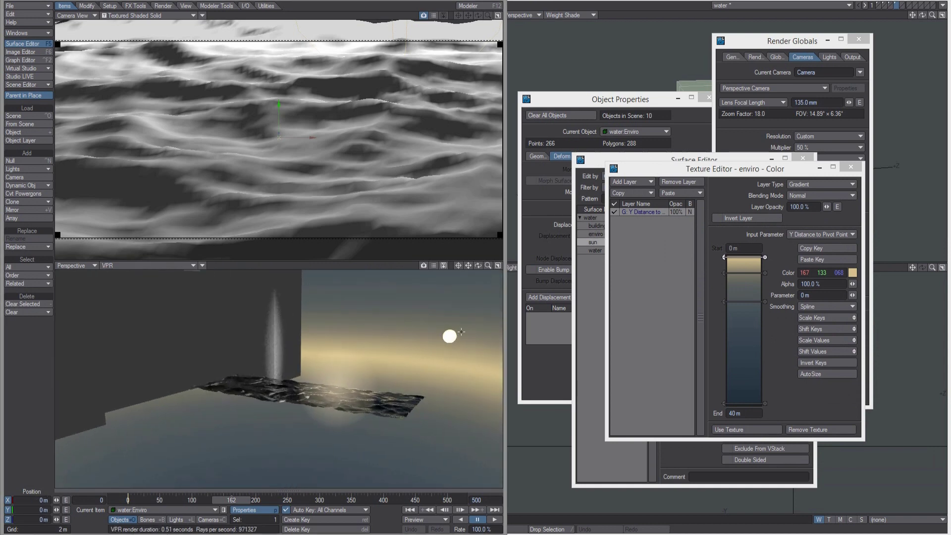
drag(631, 171, 491, 282)
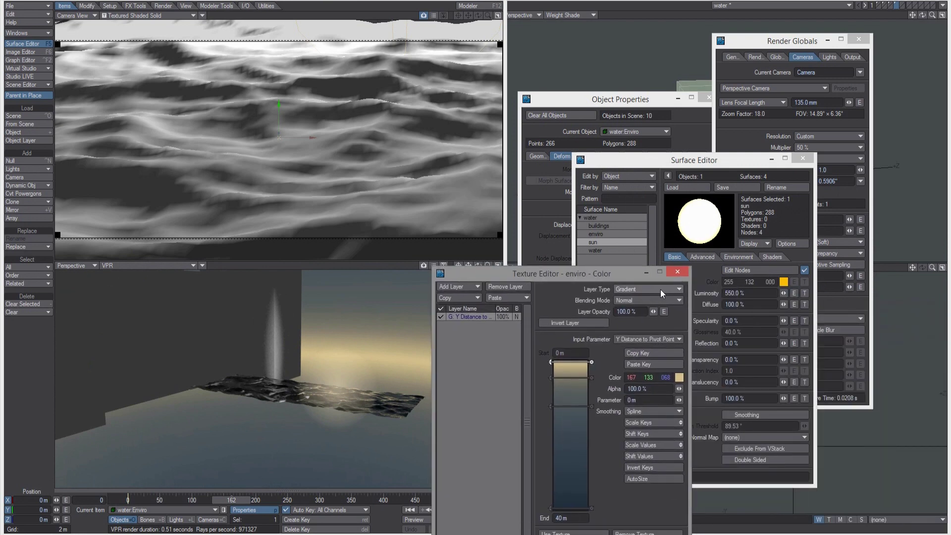
click(710, 296)
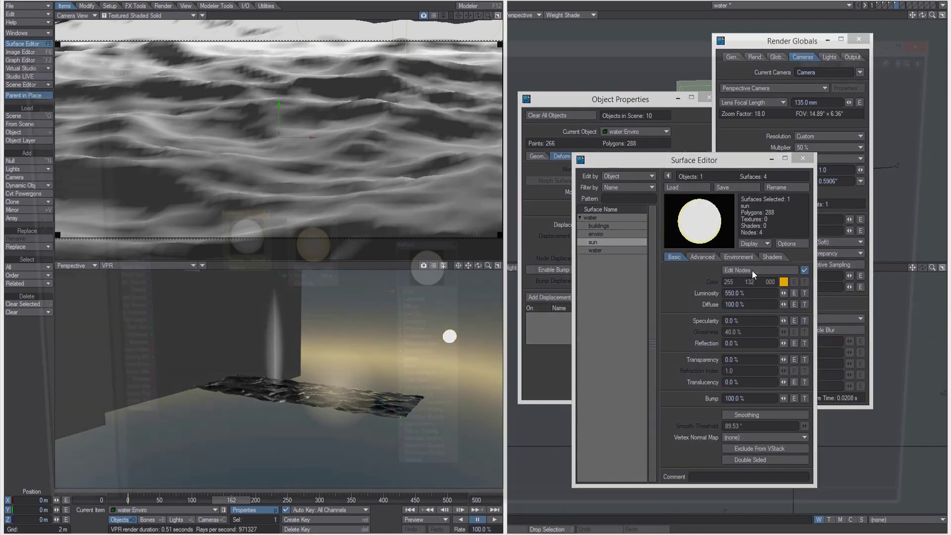
Open the sun surface's node network, spread out its Incidence, Gradient and Surface nodes to review the color setup, and close it
click(753, 270)
drag(235, 236, 203, 226)
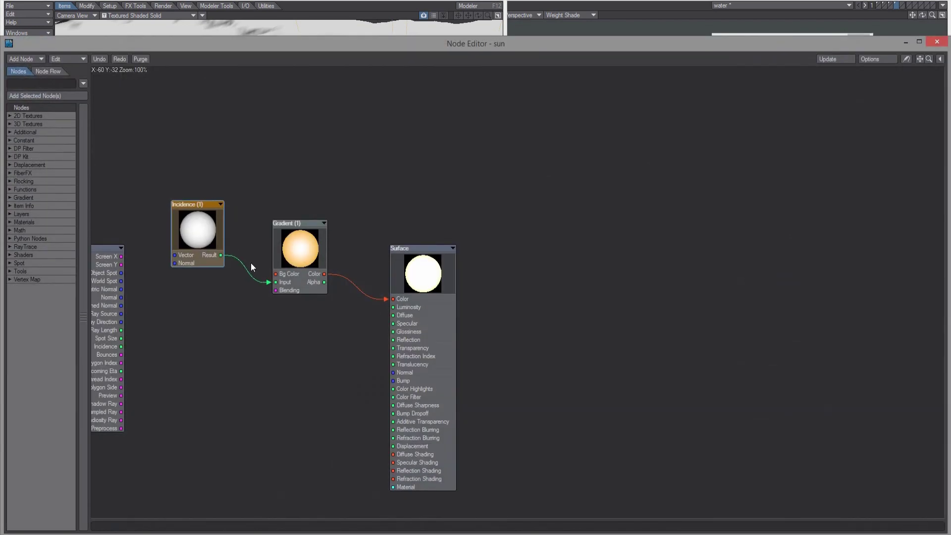
drag(416, 280, 454, 253)
drag(298, 248, 323, 233)
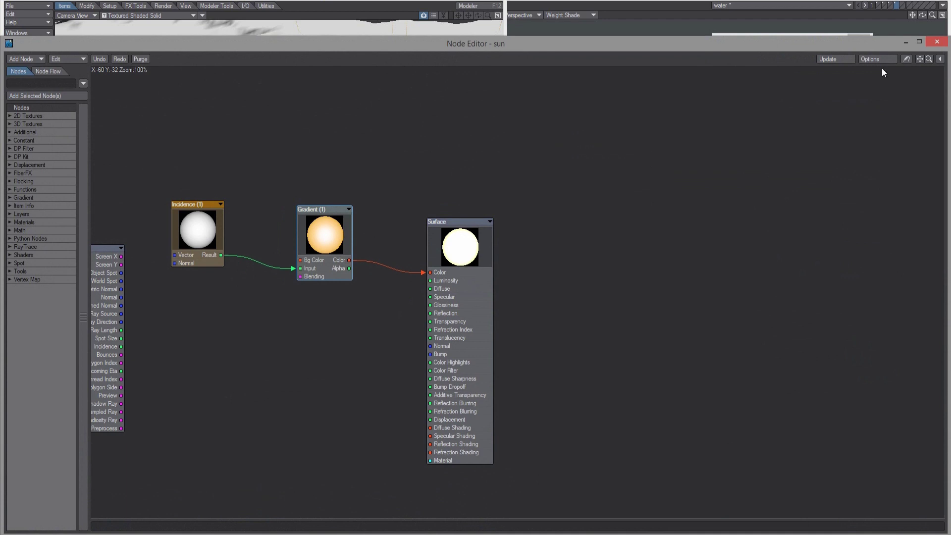
click(937, 41)
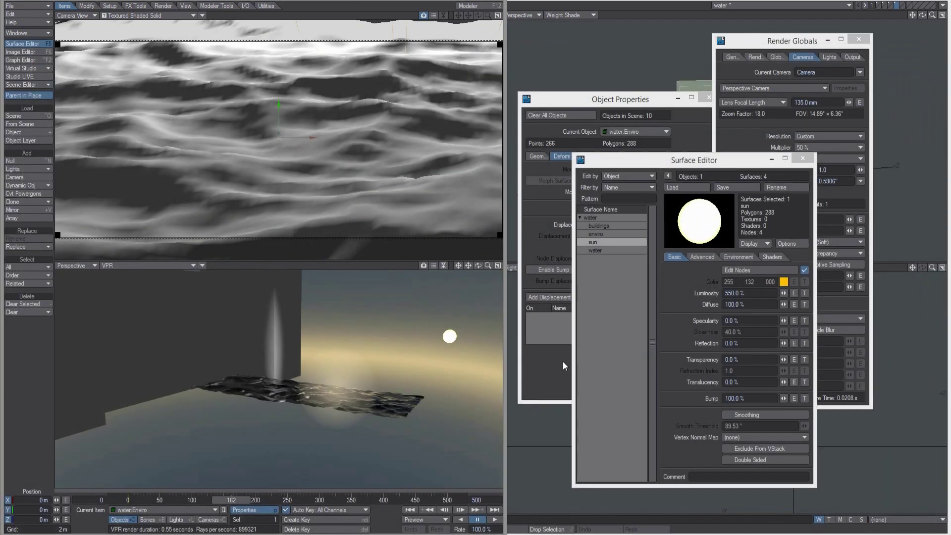
Examine the sun and buildings around the water, and set the perspective viewport to Shaded Solid to inspect the displaced plane
alt+drag(446, 368, 413, 368)
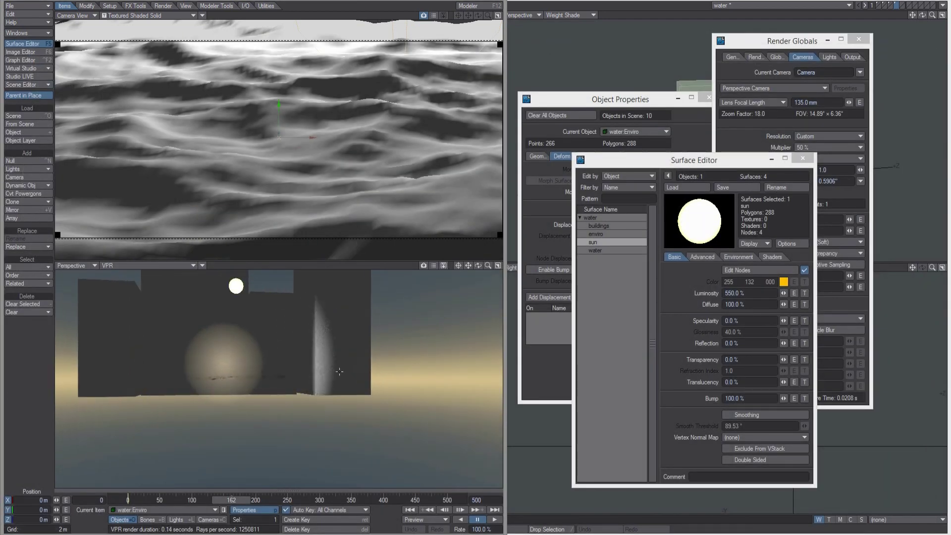
alt+drag(339, 371, 278, 356)
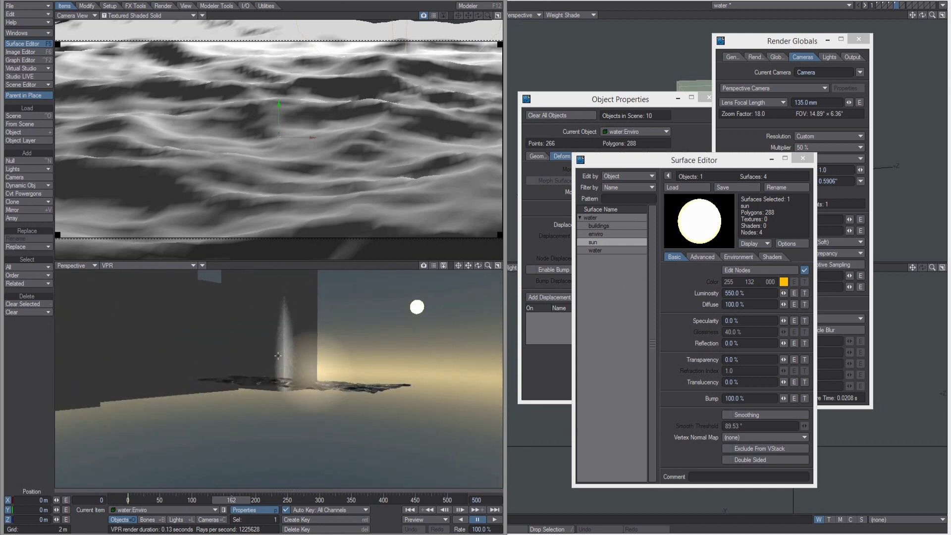
click(144, 265)
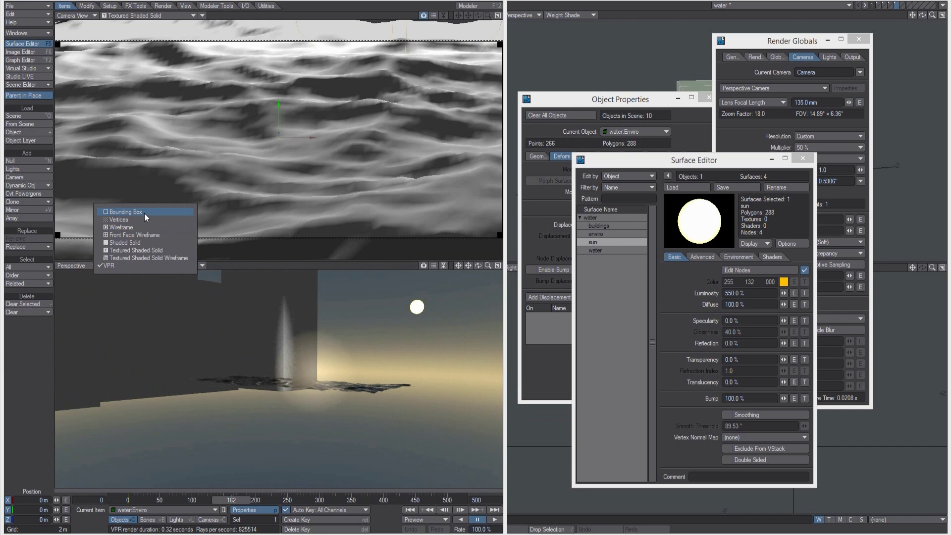
click(150, 243)
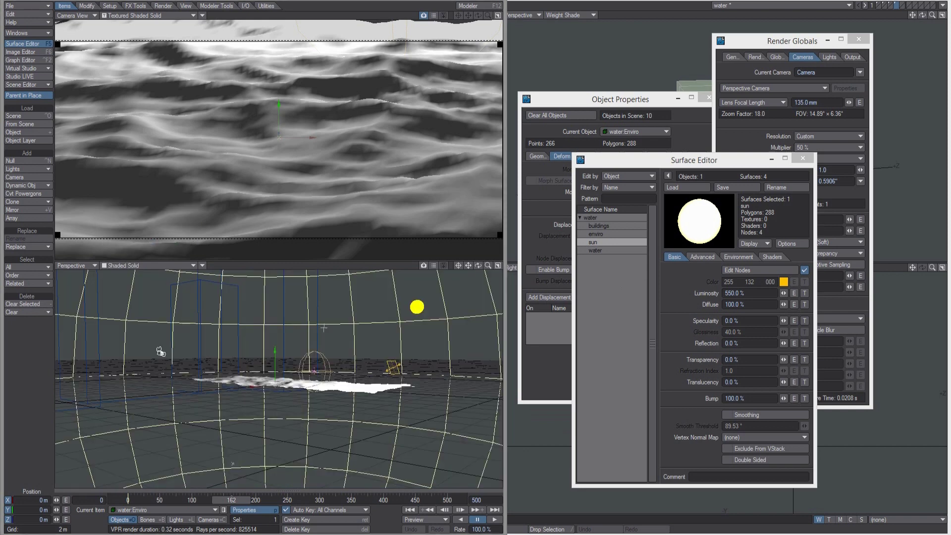
alt+drag(160, 351, 125, 300)
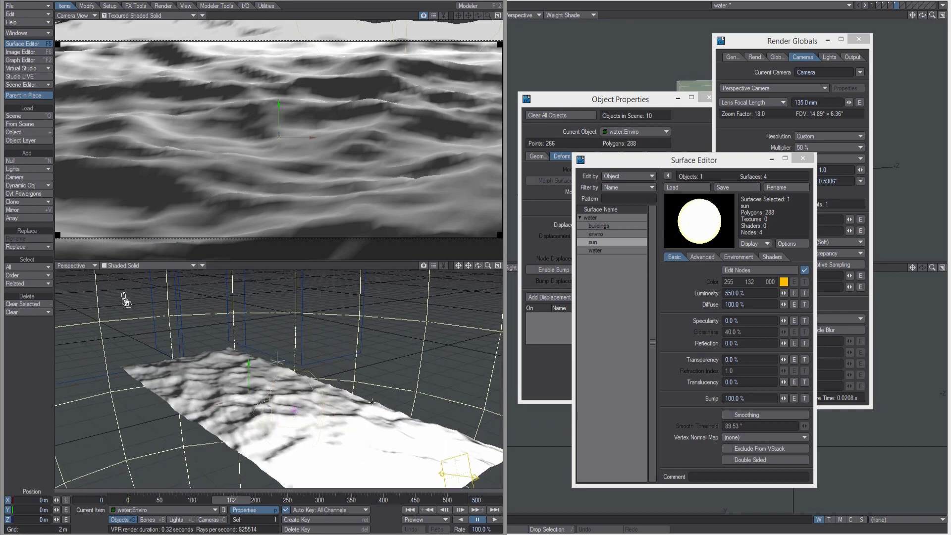
Open the water surface's node network and spread out the Crackle (1), Crumple (1) and Turbulence (2) texture nodes
click(612, 249)
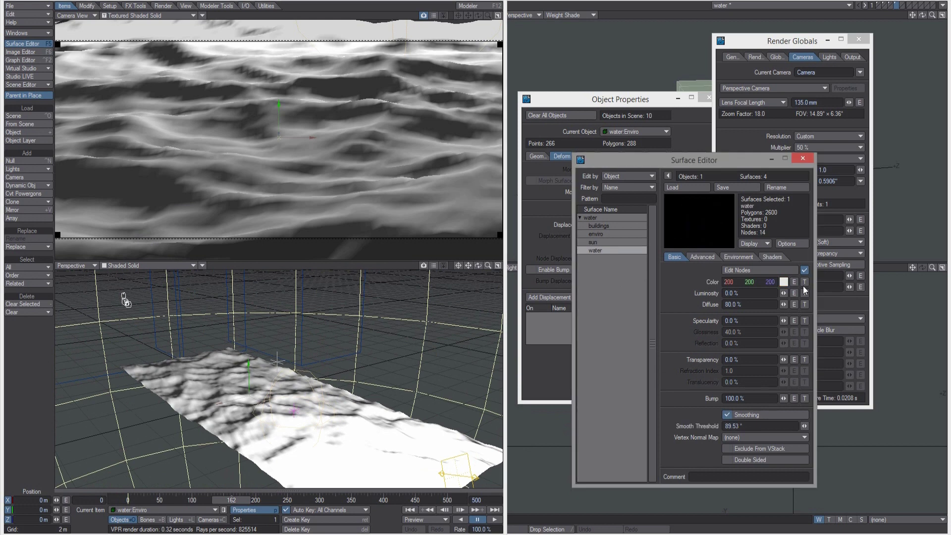
click(763, 272)
alt+drag(508, 258, 572, 251)
alt+drag(283, 283, 244, 399)
drag(389, 214, 419, 171)
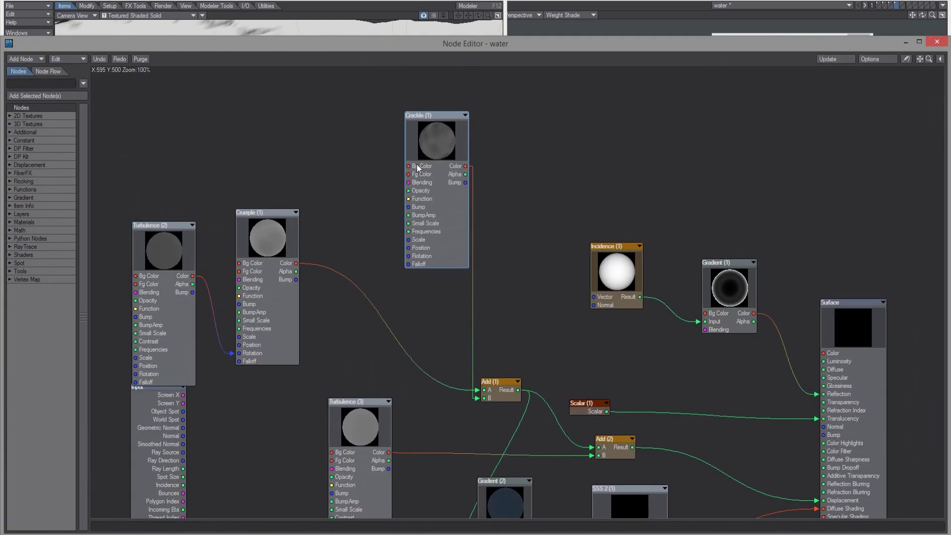
drag(271, 243, 284, 196)
drag(422, 155, 458, 147)
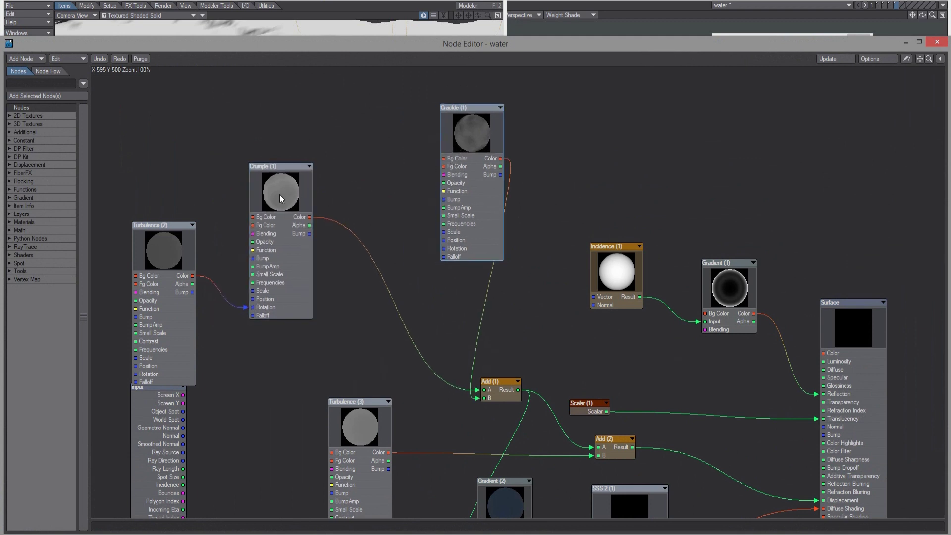
drag(279, 198, 288, 158)
drag(164, 254, 185, 235)
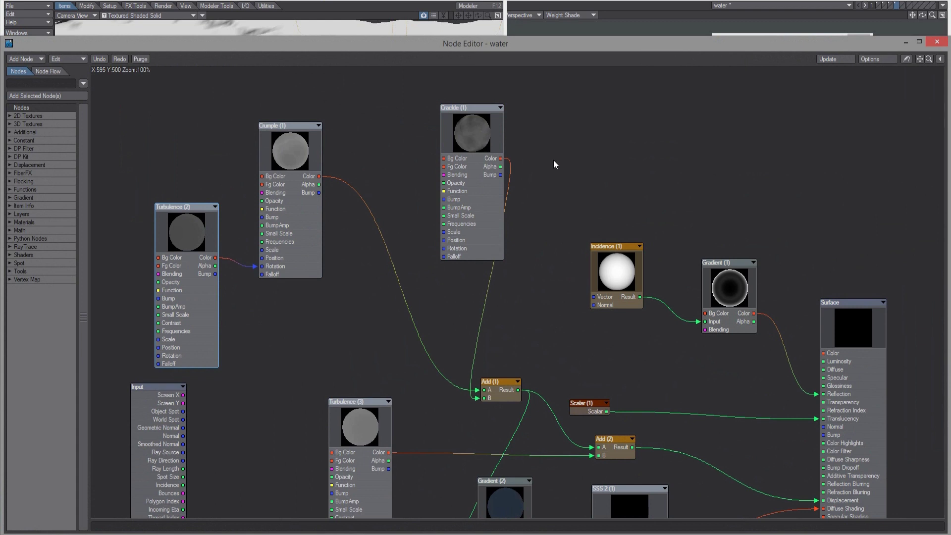
Reposition the Add (1), Add (2) and Turbulence (3) nodes to show the connections feeding the displacement
mouse_move(542, 305)
alt+mouse_down()
mouse_move(546, 251)
mouse_move(524, 355)
mouse_move(541, 313)
alt+mouse_up()
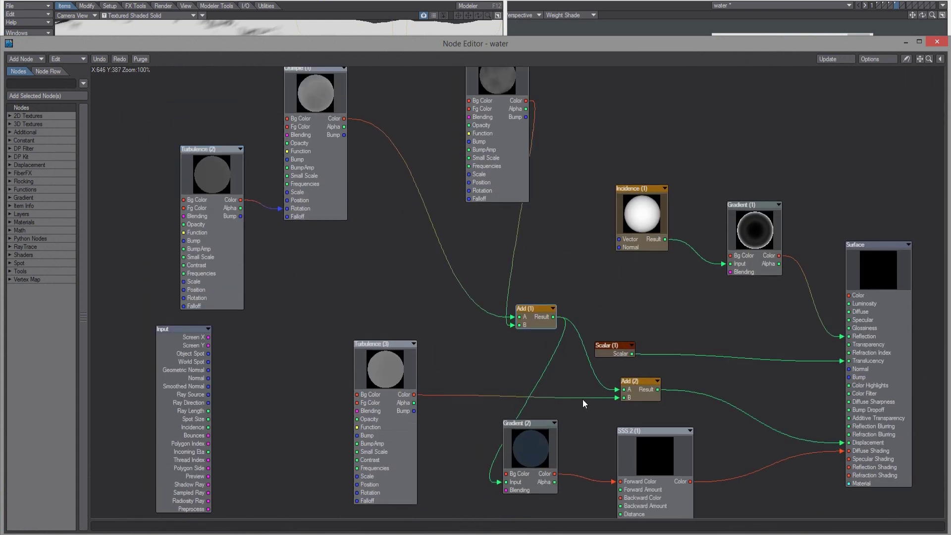
drag(646, 394, 656, 383)
drag(396, 373, 394, 370)
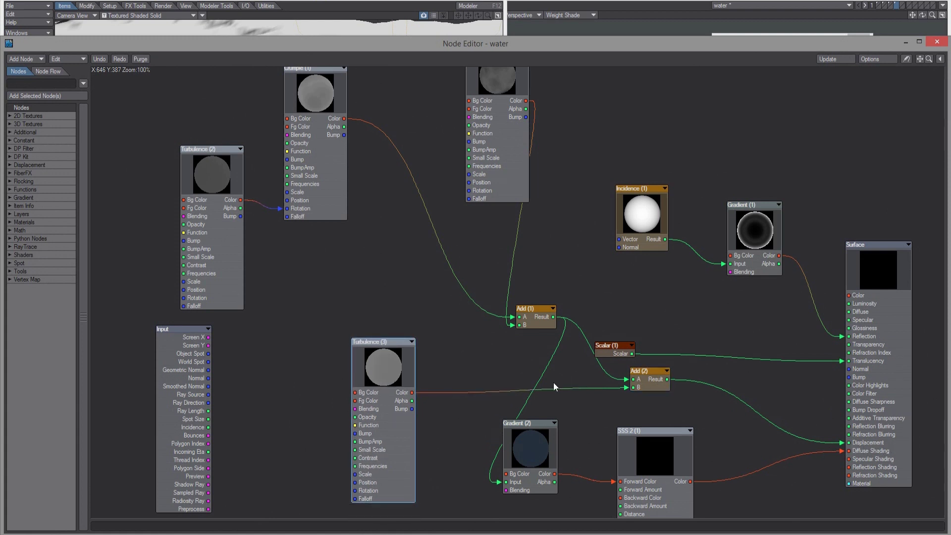
Move the Gradient (2) and SSS 2 (1) nodes apart and review the gradient's color keys that feed the subsurface shading
drag(542, 459, 555, 434)
double_click(555, 434)
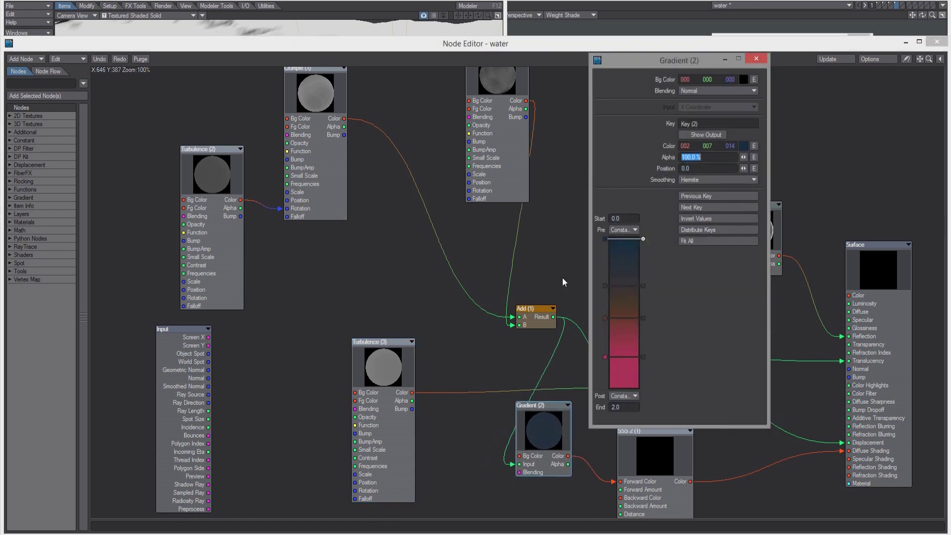
click(757, 59)
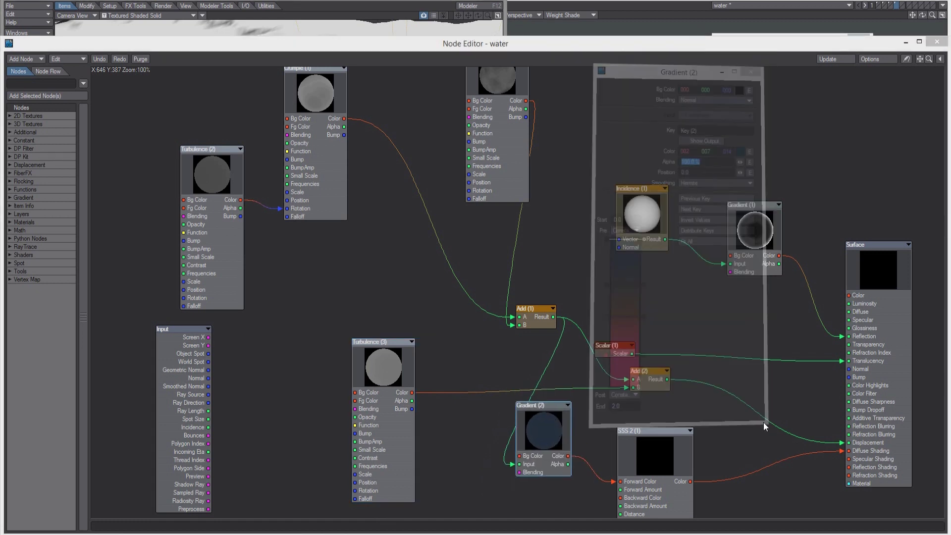
drag(664, 459, 704, 440)
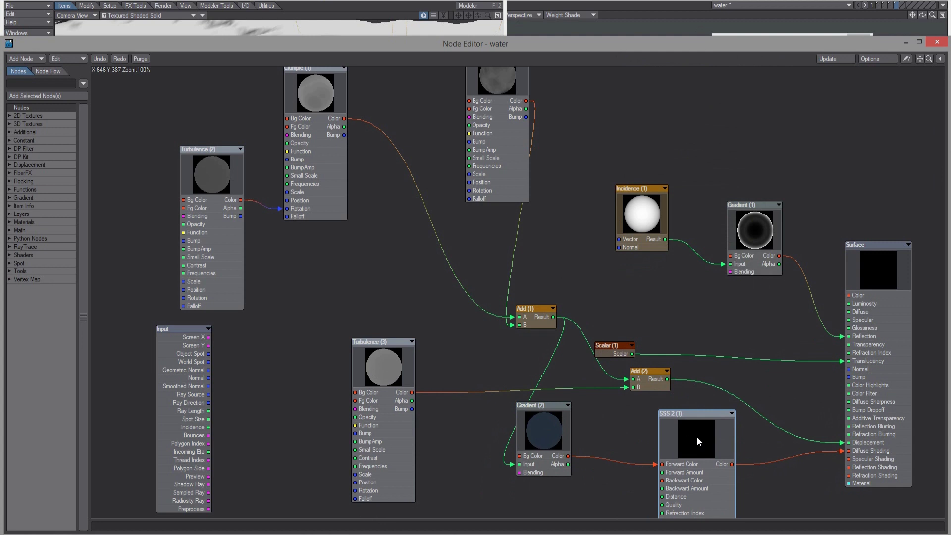
Reposition the Scalar (1), Gradient (1) and Incidence (1) nodes feeding translucency and reflection, and close the water node network
alt+drag(753, 289, 557, 217)
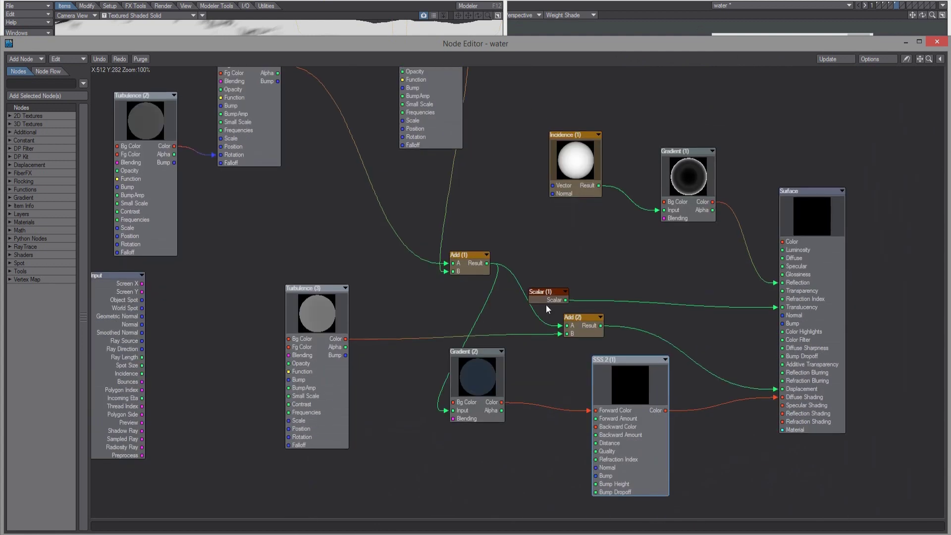
drag(547, 302, 647, 276)
drag(695, 194, 700, 186)
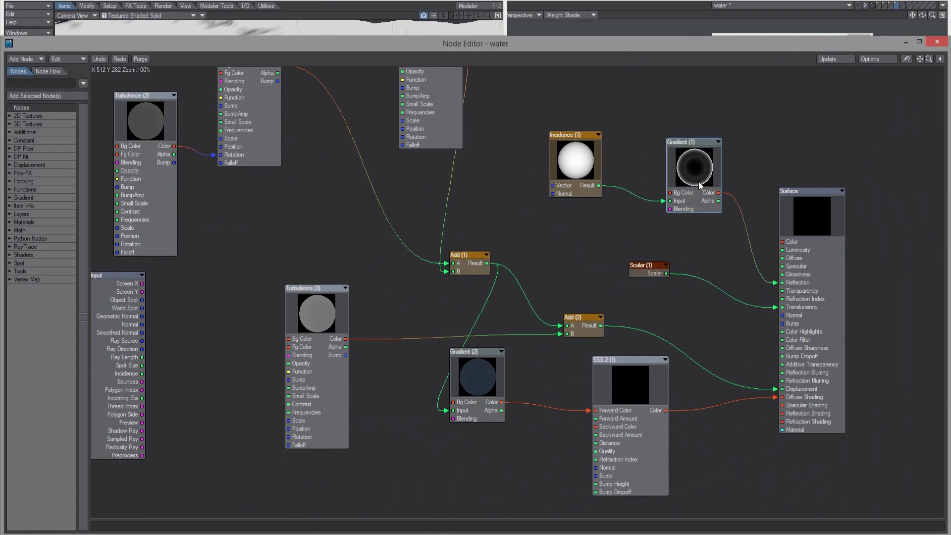
drag(582, 169, 616, 183)
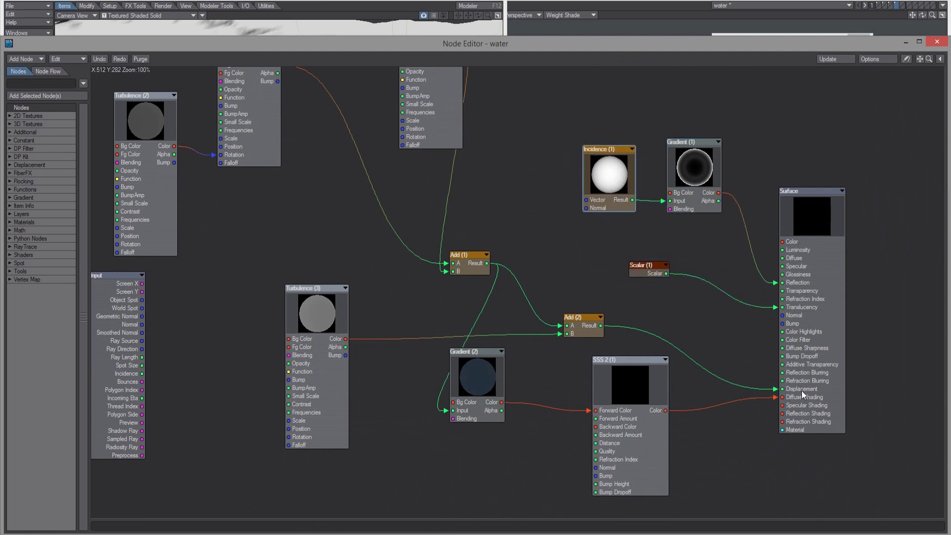
click(937, 42)
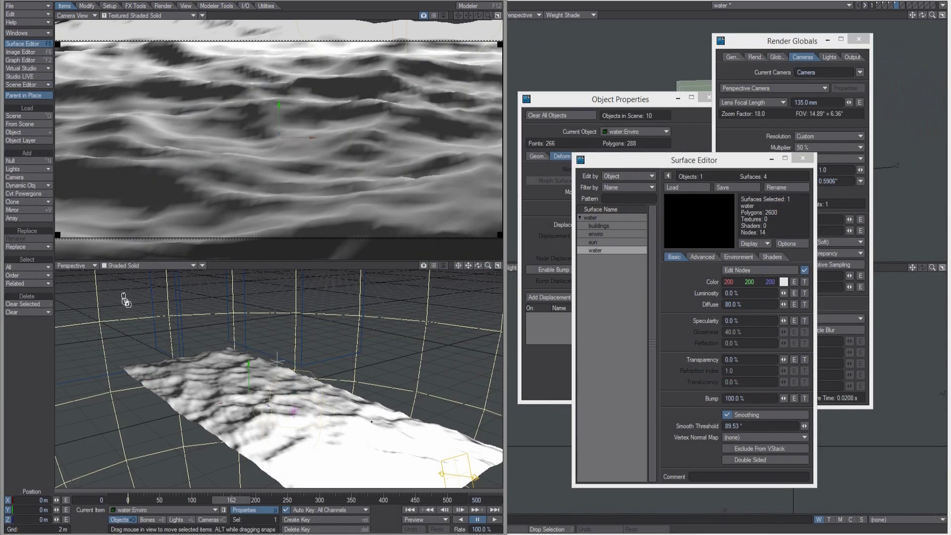
Select the water:Layer1 object and review its bump displacement settings, with the Surface Editor reopened and placed beside them
key(Down)
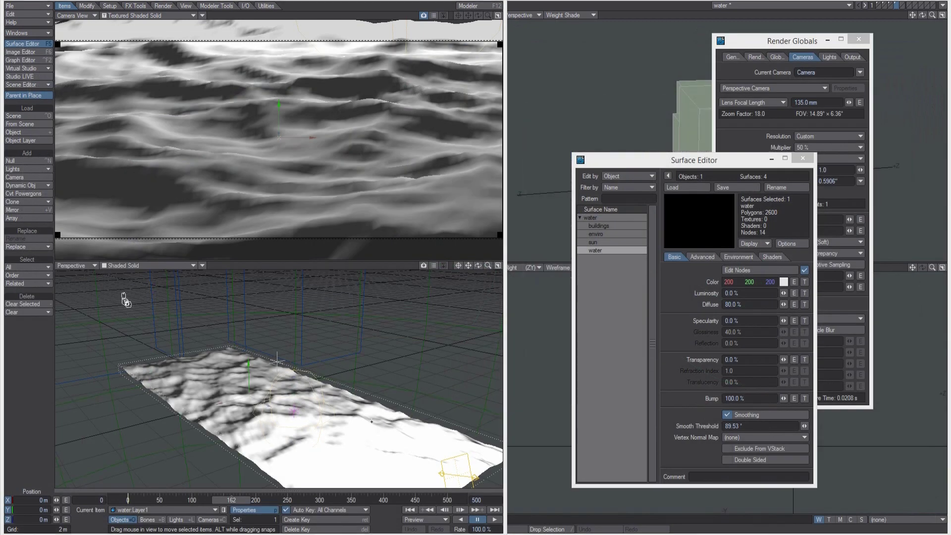
click(555, 248)
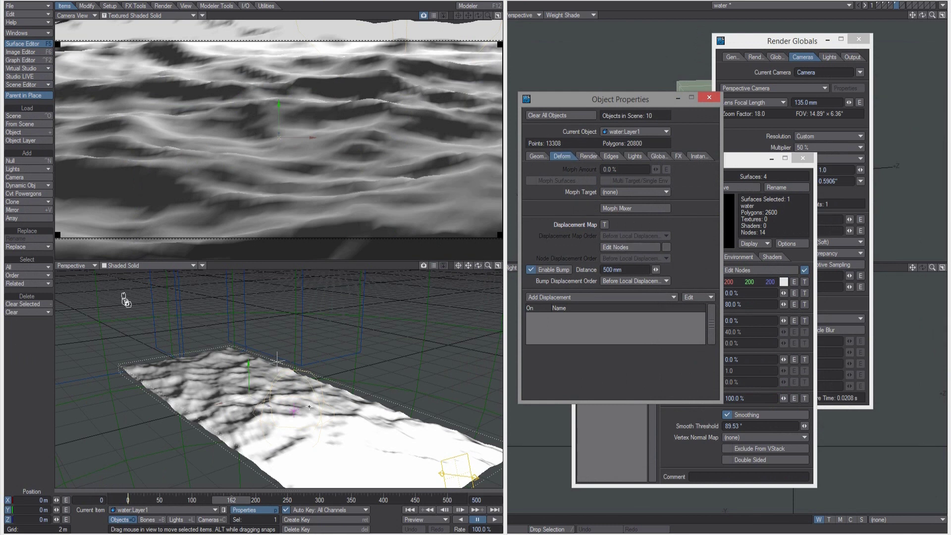
click(31, 44)
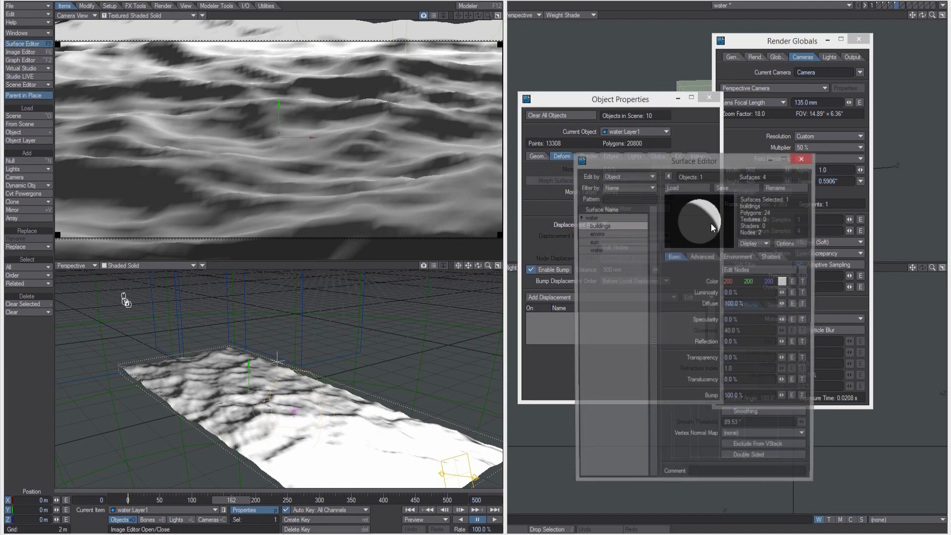
drag(666, 160, 831, 140)
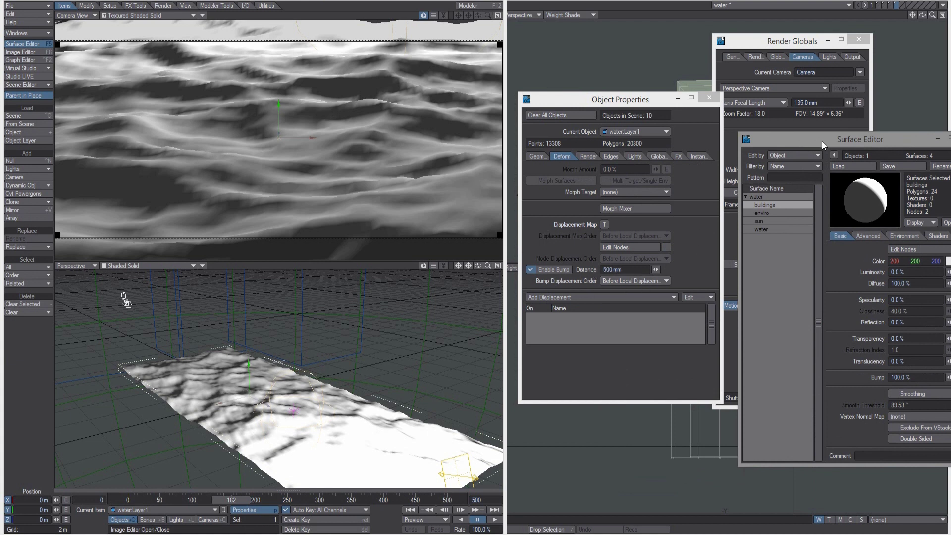
drag(822, 141, 778, 166)
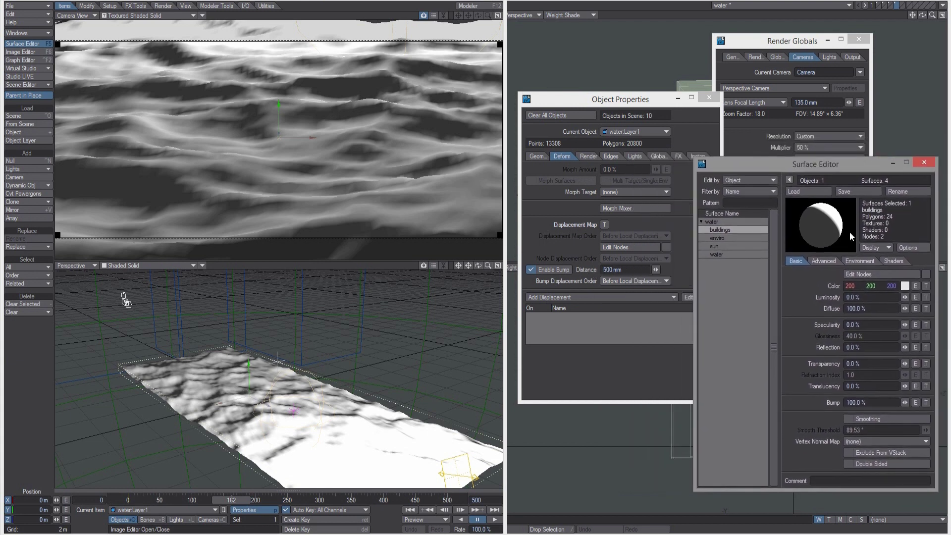
Reopen the water surface's node network and rearrange the Crackle (1) and Crumple (1) nodes above the Add (1) node
click(741, 255)
click(892, 274)
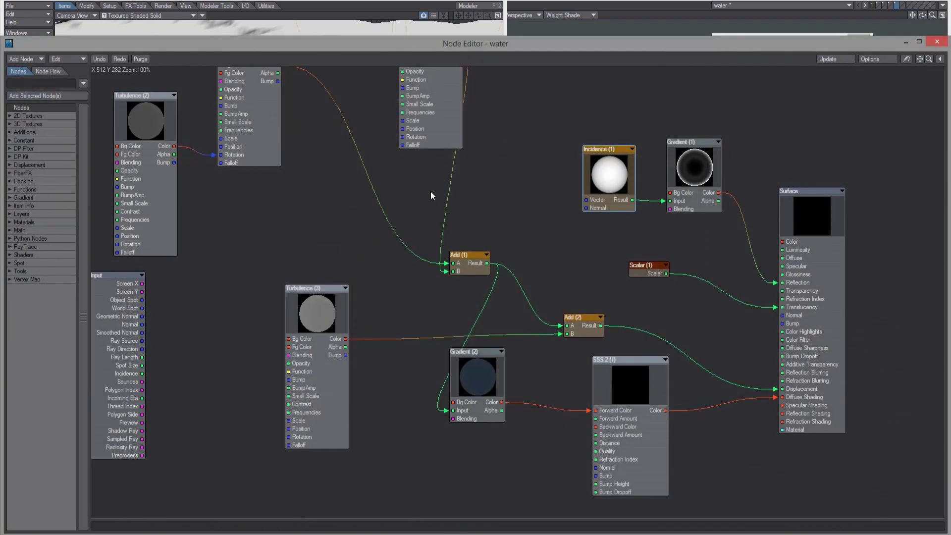
alt+drag(431, 195, 511, 259)
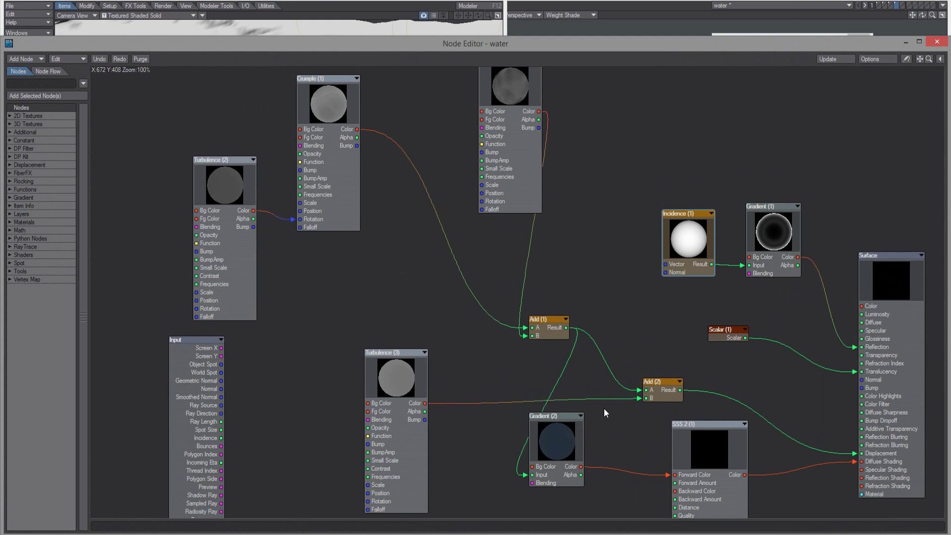
alt+drag(623, 293, 607, 339)
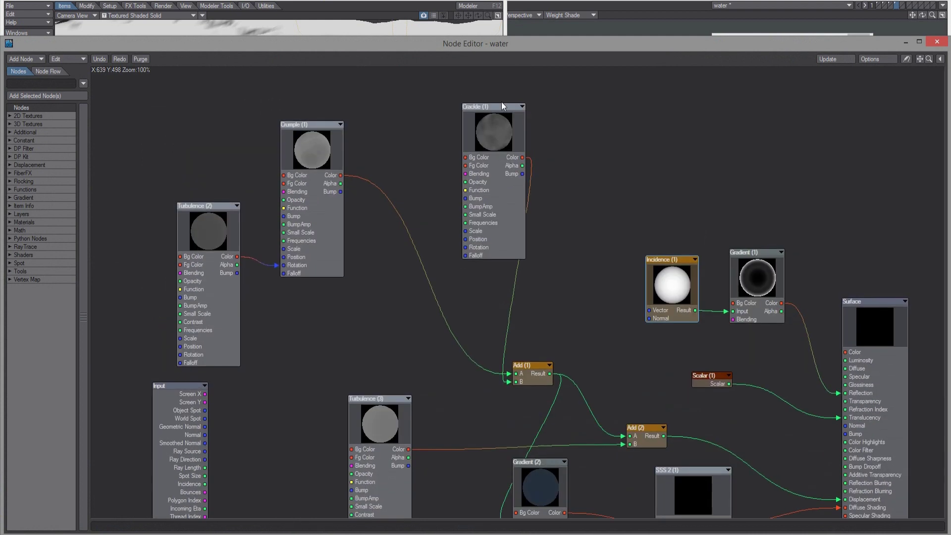
drag(500, 107, 521, 75)
drag(298, 149, 353, 168)
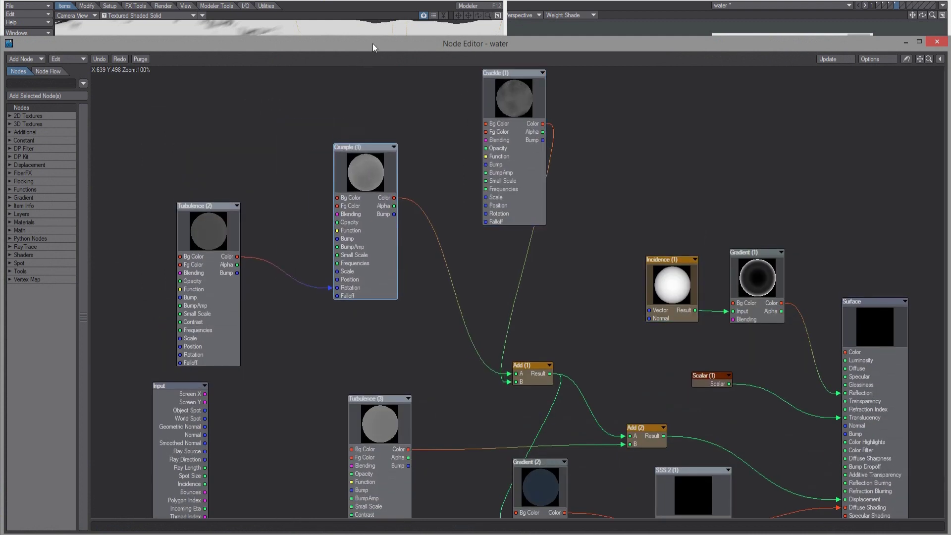
Restore the Node Editor to a smaller window and open the Crumple (1) node's settings to review its scale and opacity
double_click(372, 44)
drag(429, 337, 429, 329)
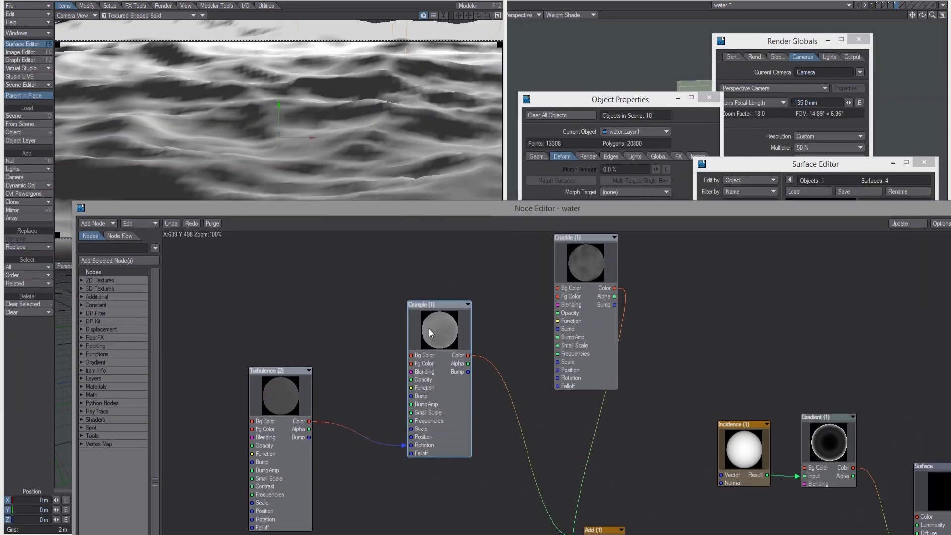
double_click(429, 328)
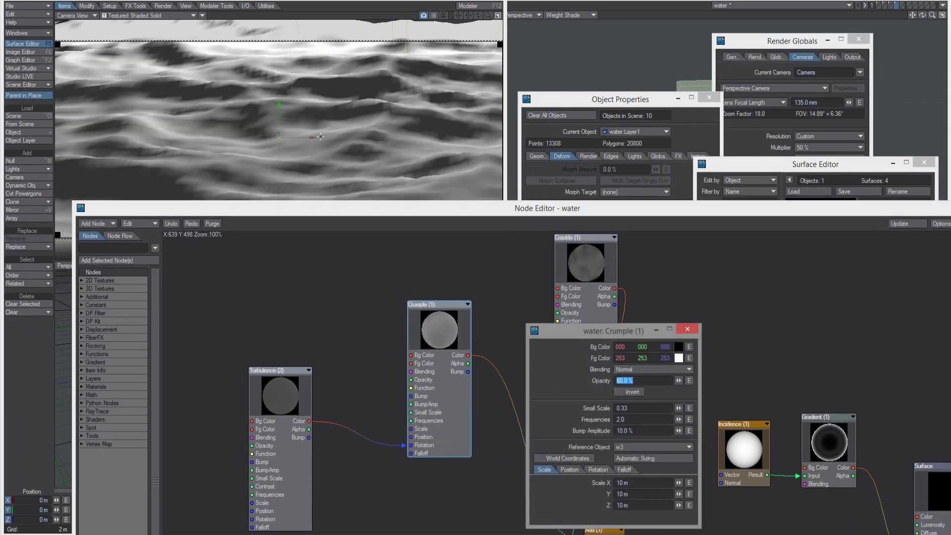
Set the opacity of the Crumple (1) and Crackle (1) nodes to 0%, and check the Turbulence (2) node's settings
text(0)
key(Tab)
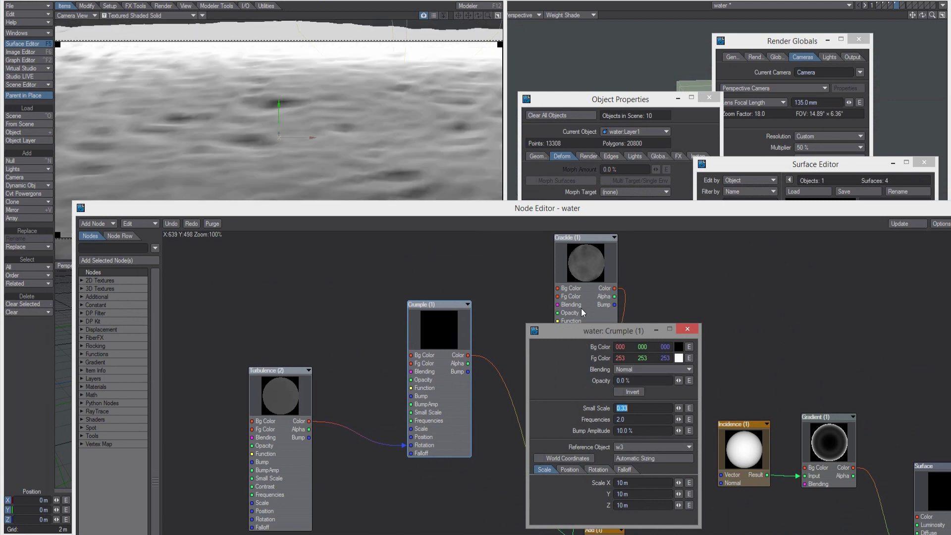
double_click(591, 269)
drag(638, 381, 524, 368)
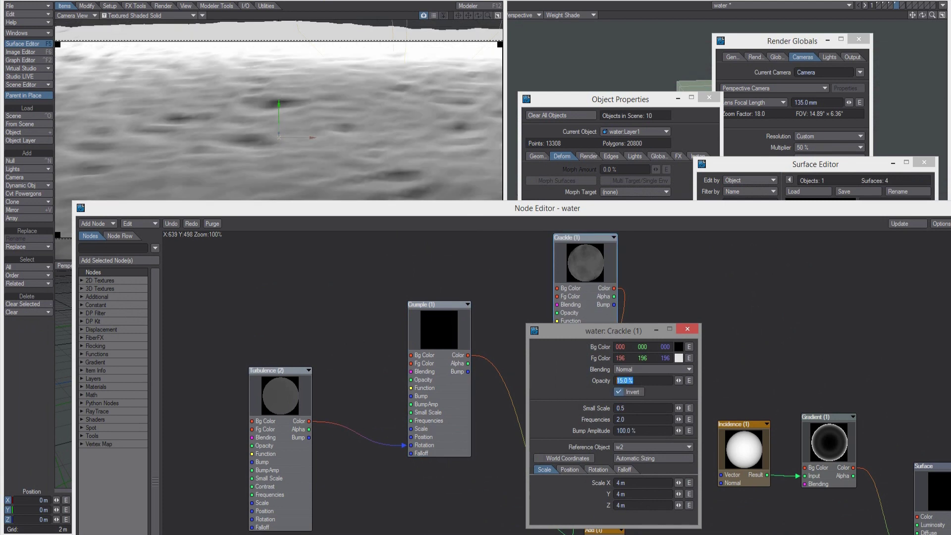
double_click(286, 405)
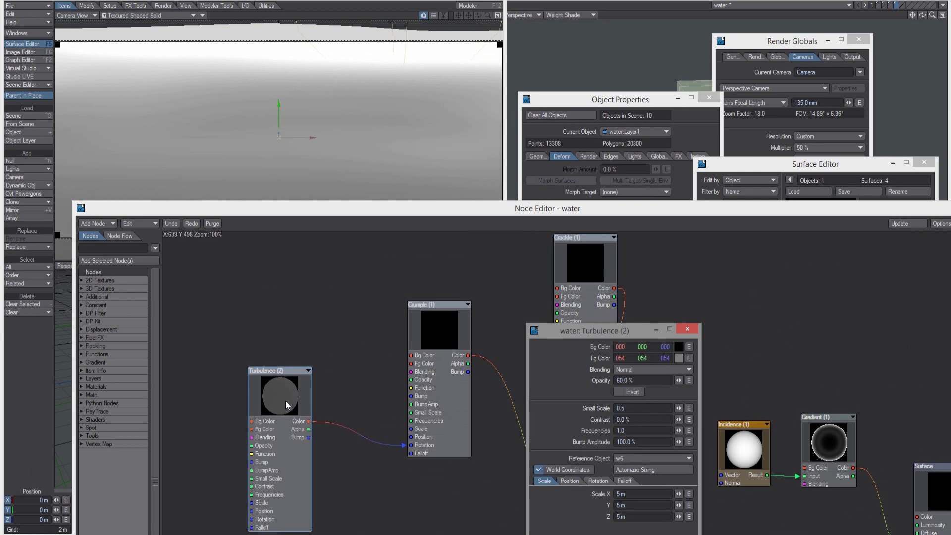
click(687, 329)
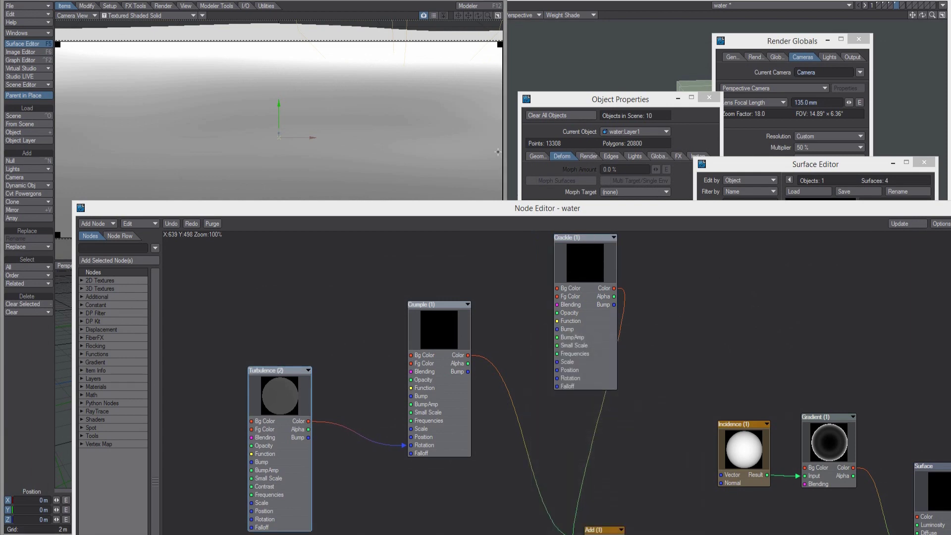
Place the Node Editor beside the perspective view of the water plane and scrub the timeline to frame 108
drag(412, 214, 742, 128)
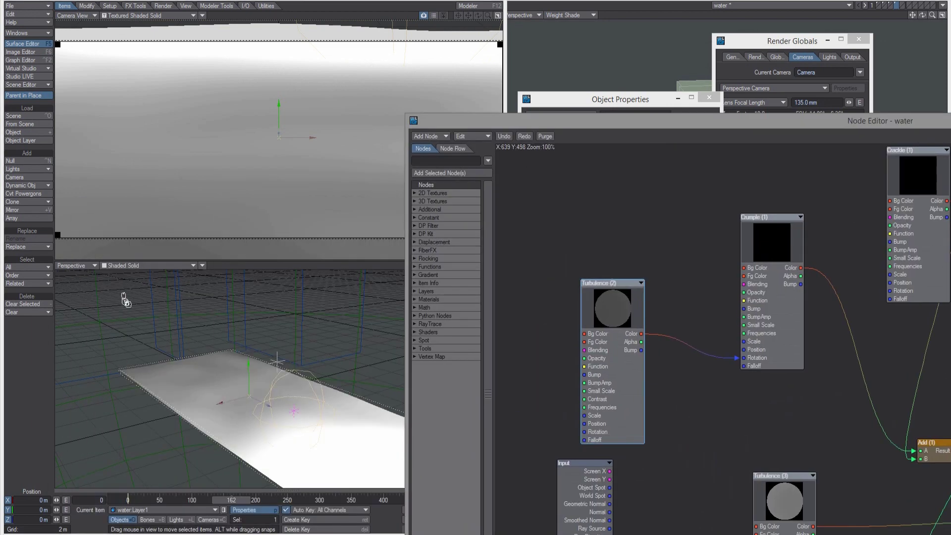
alt+drag(125, 300, 106, 312)
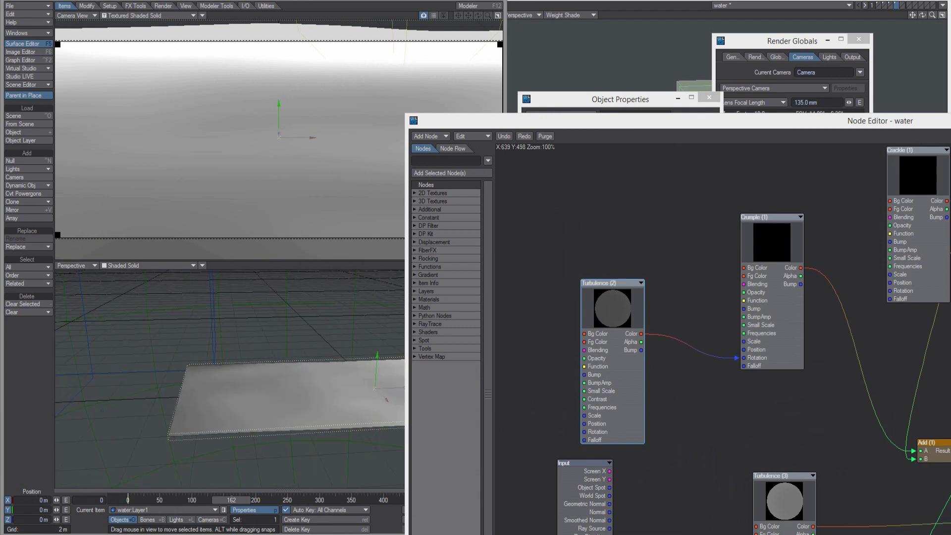
drag(793, 121, 405, 32)
drag(394, 417, 399, 386)
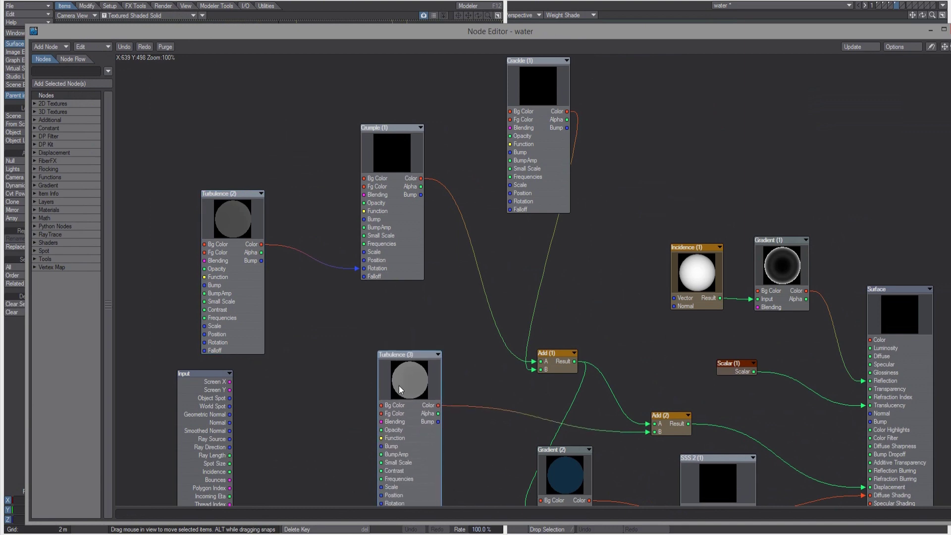
drag(27, 331, 378, 332)
drag(240, 503, 197, 502)
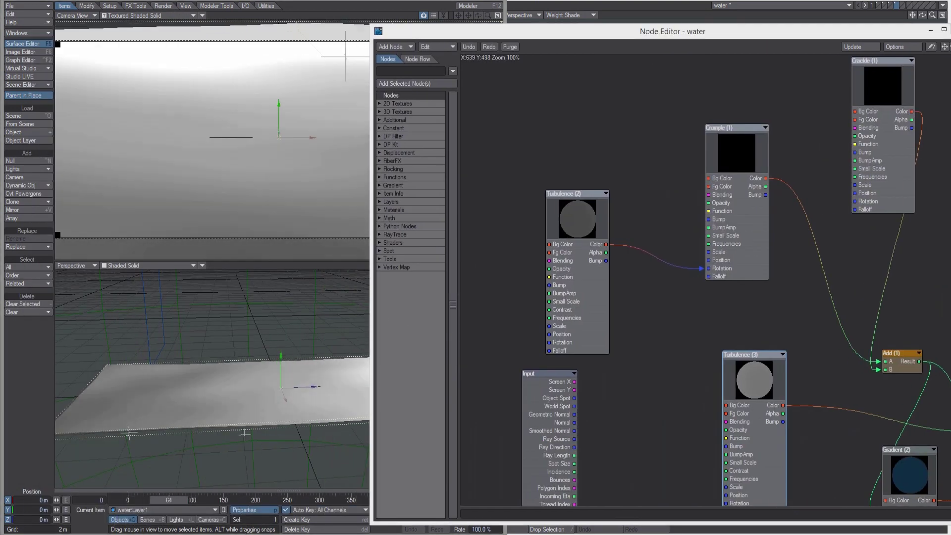
Set the Turbulence (3) node's opacity to 0% to compare the displacement, restore it to 50%, and close its settings
double_click(743, 381)
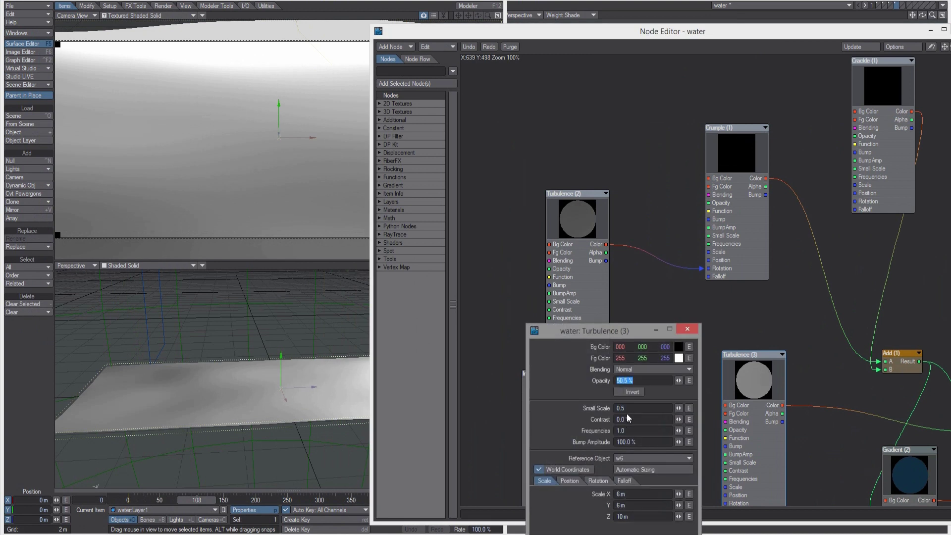
text(0)
key(Tab)
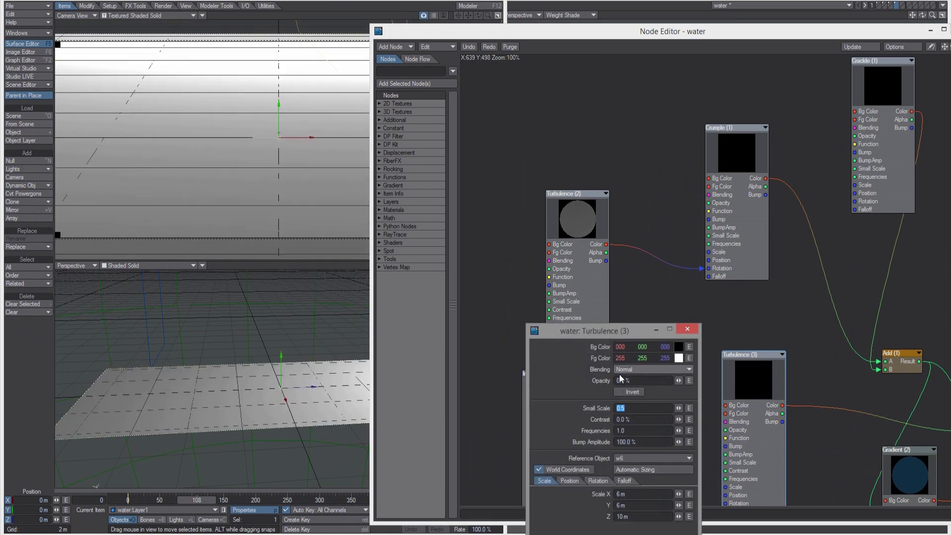
key(shift+Tab)
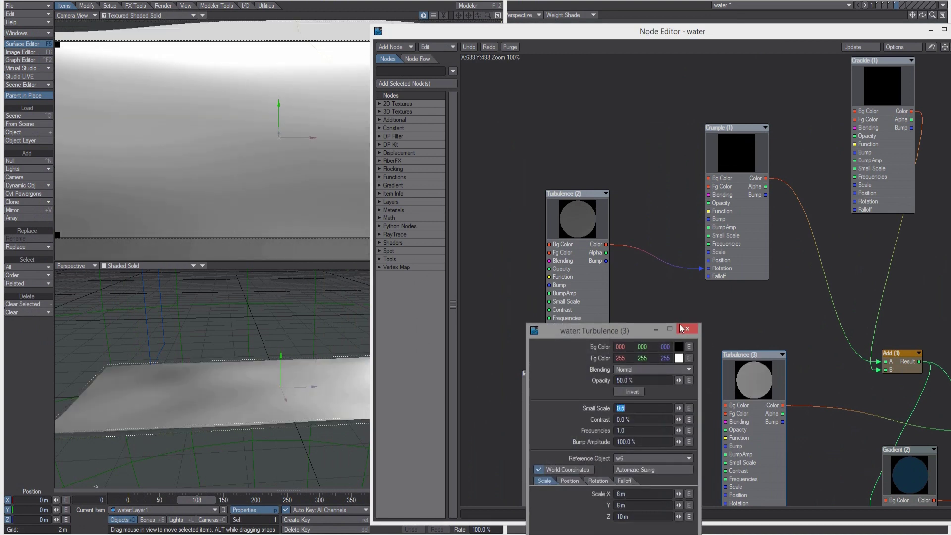
click(687, 329)
Set the Crumple (1) node's opacity to 60%
double_click(738, 153)
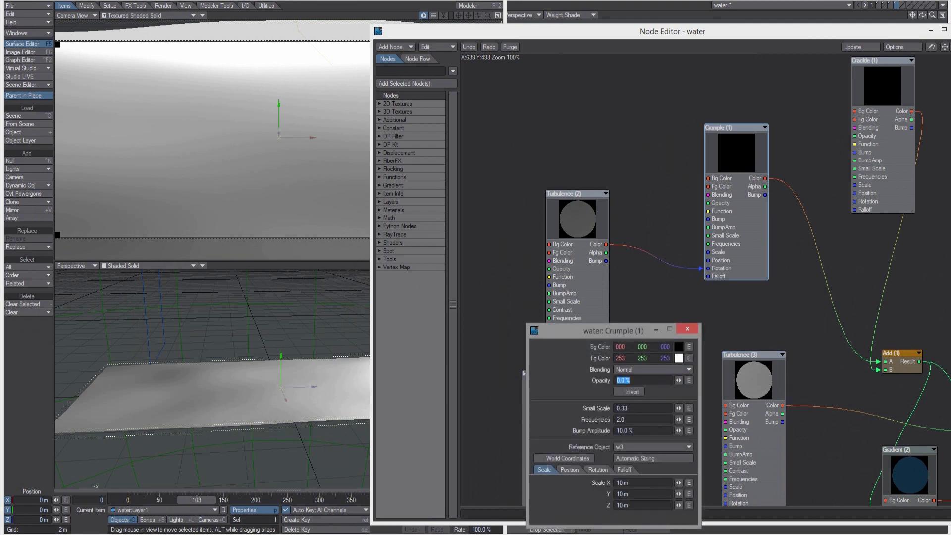
text(60)
key(Tab)
Move the Crackle (1) node closer to Crumple (1) and set its opacity to 16%
drag(903, 95, 888, 117)
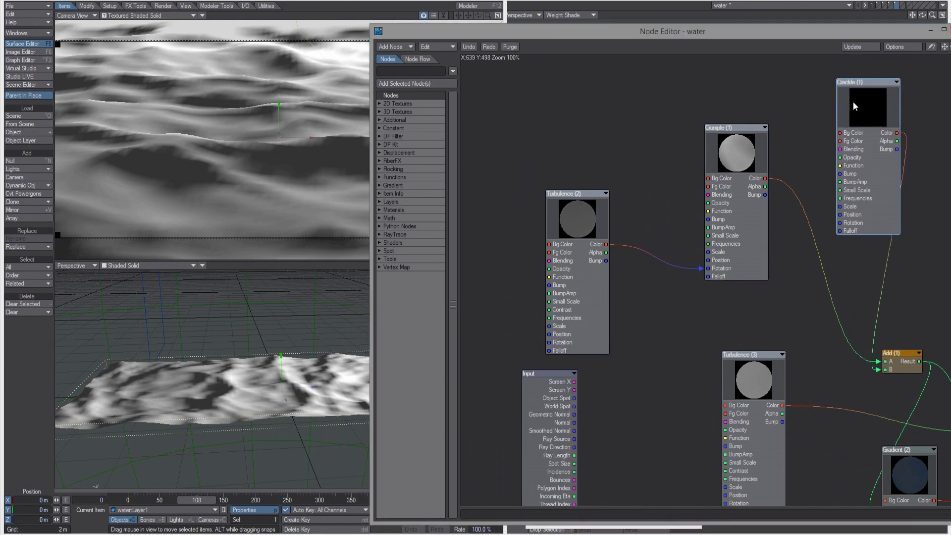
double_click(855, 111)
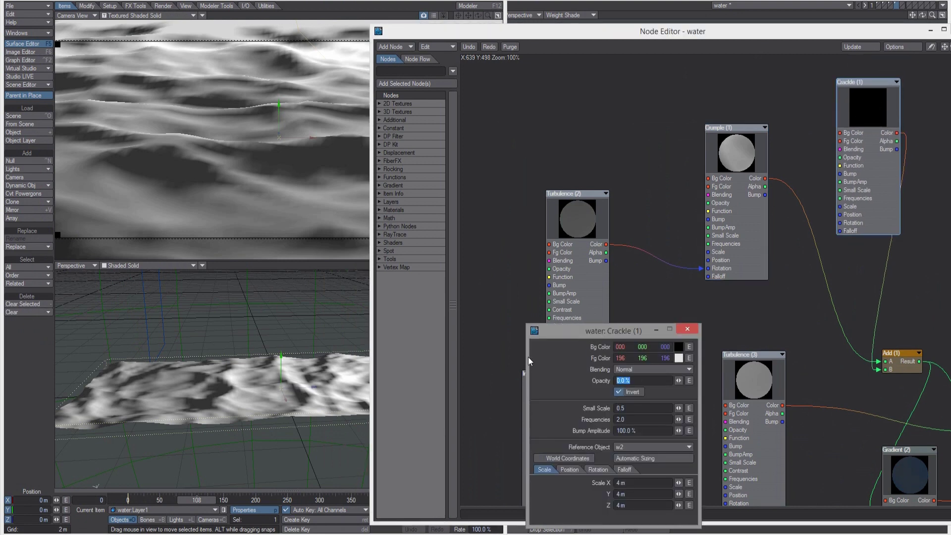
text(16)
key(Tab)
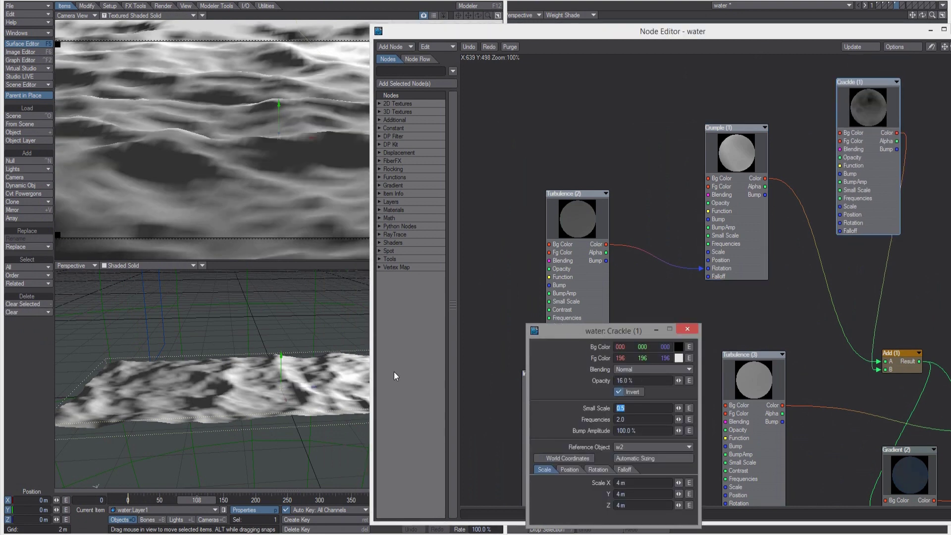
click(688, 329)
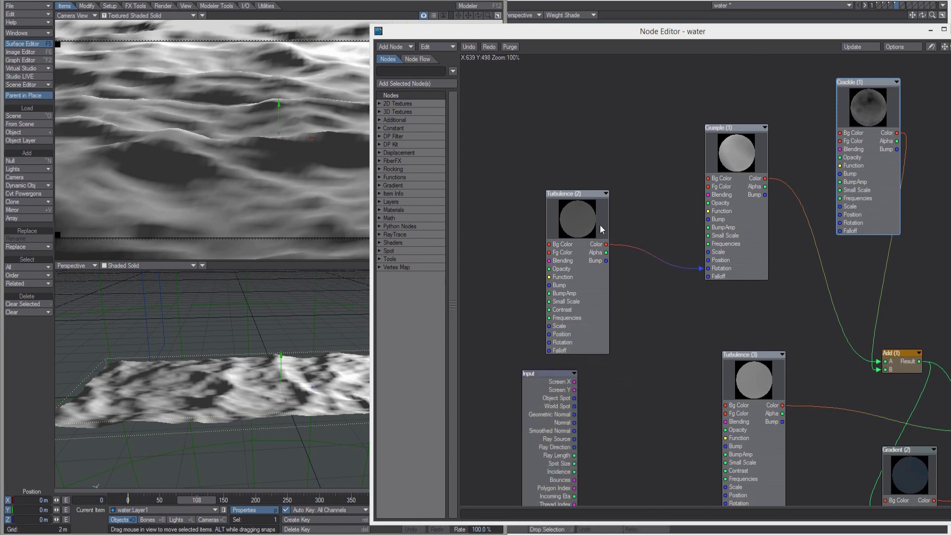
Move the Turbulence (2) node slightly away from Crumple (1) and review its opacity, scale and reference object settings
drag(602, 229, 574, 221)
double_click(555, 222)
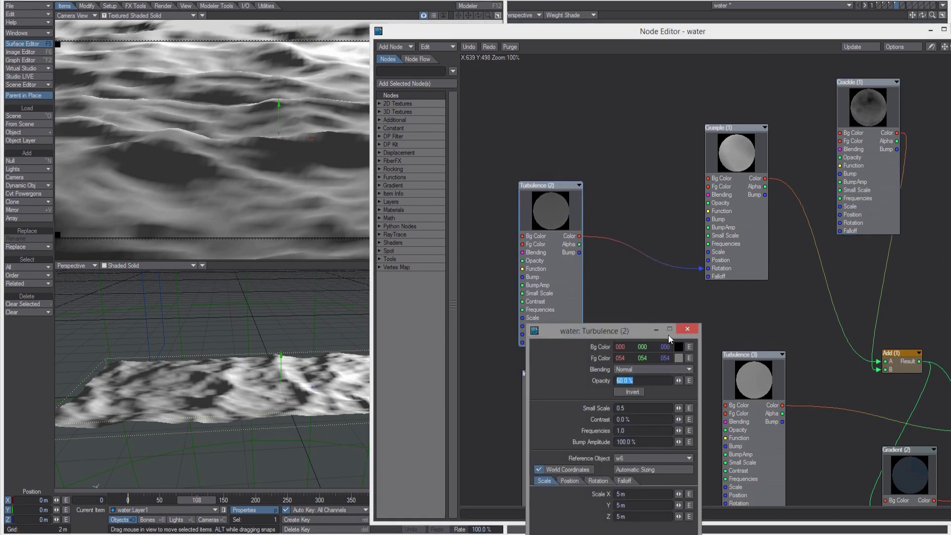
click(686, 330)
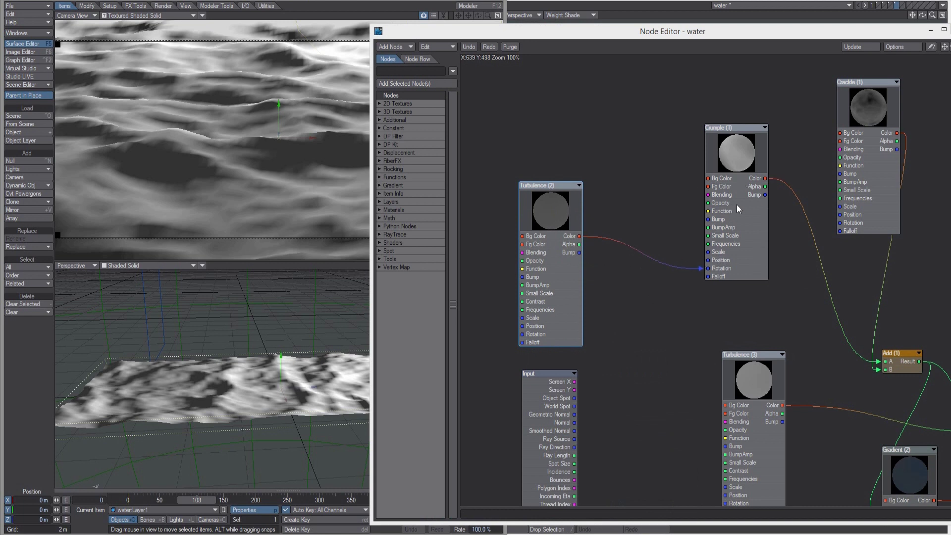
Trace the Add (1) and Add (2) connections to the Surface node and review the colour keys of Gradient (2)
drag(848, 360, 566, 255)
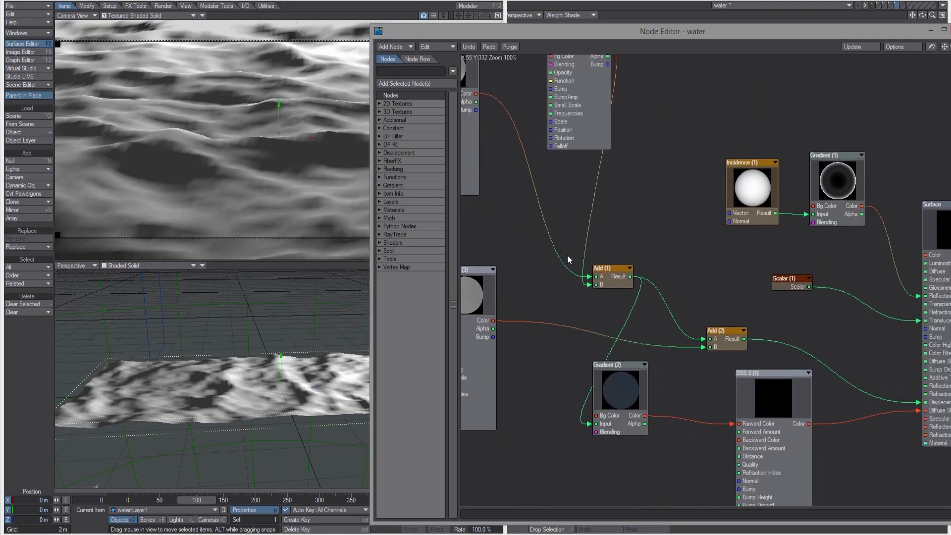
alt+drag(616, 237, 528, 244)
alt+drag(588, 231, 678, 208)
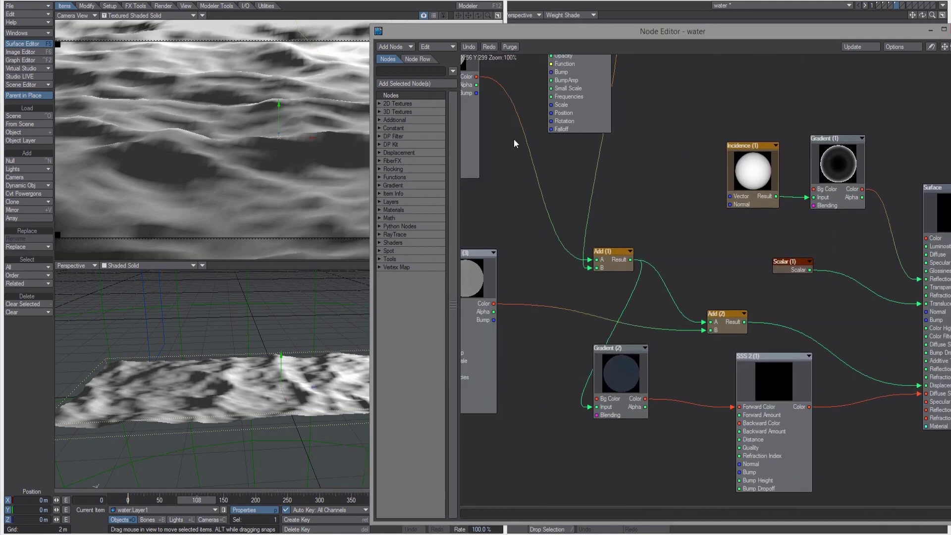
alt+drag(715, 258, 695, 269)
alt+drag(776, 325, 755, 318)
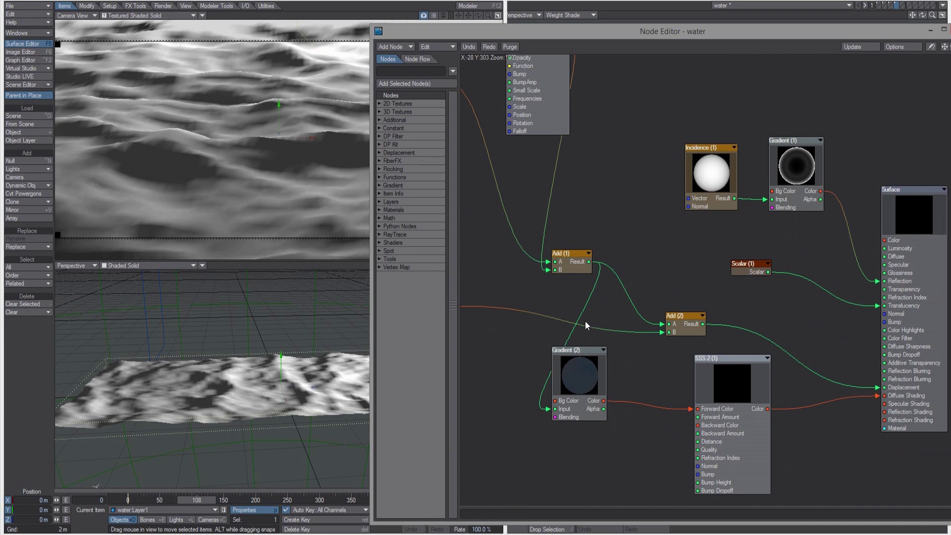
alt+drag(588, 325, 672, 327)
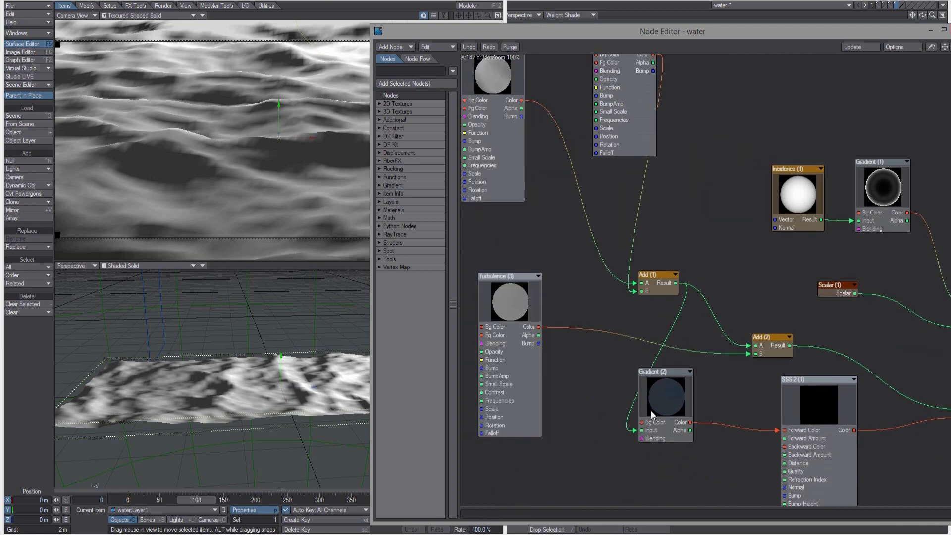
double_click(669, 401)
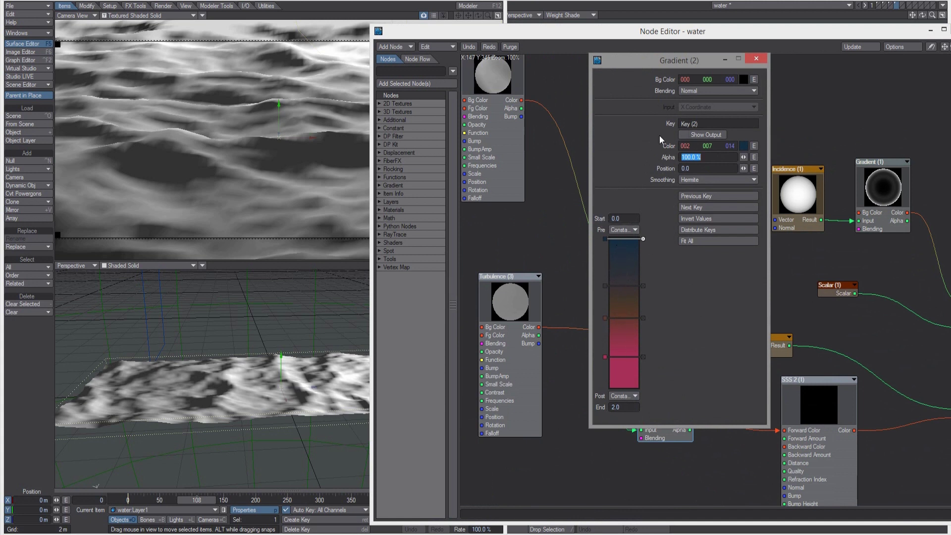
click(756, 59)
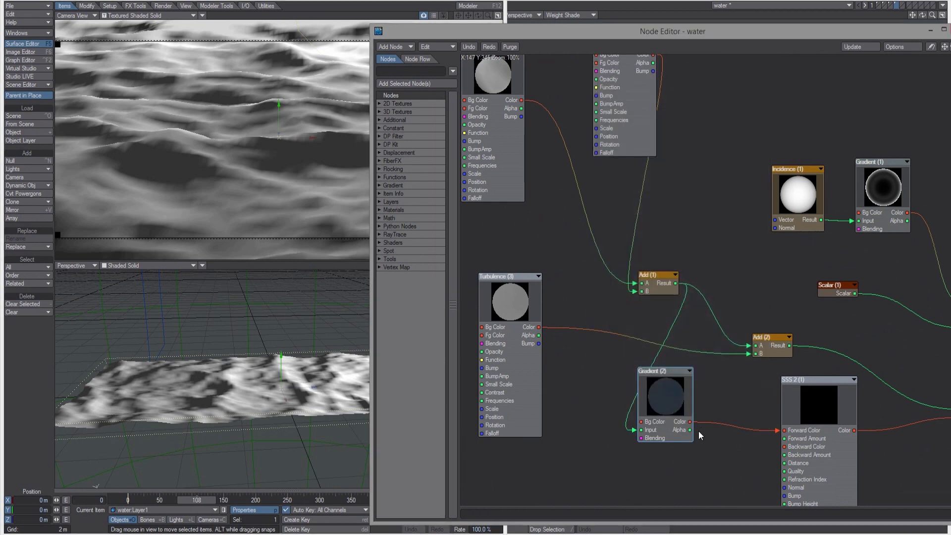
Review the SSS 2 (1) node's forward and backward scattering, distance and refraction index settings
alt+drag(699, 431, 594, 364)
double_click(716, 341)
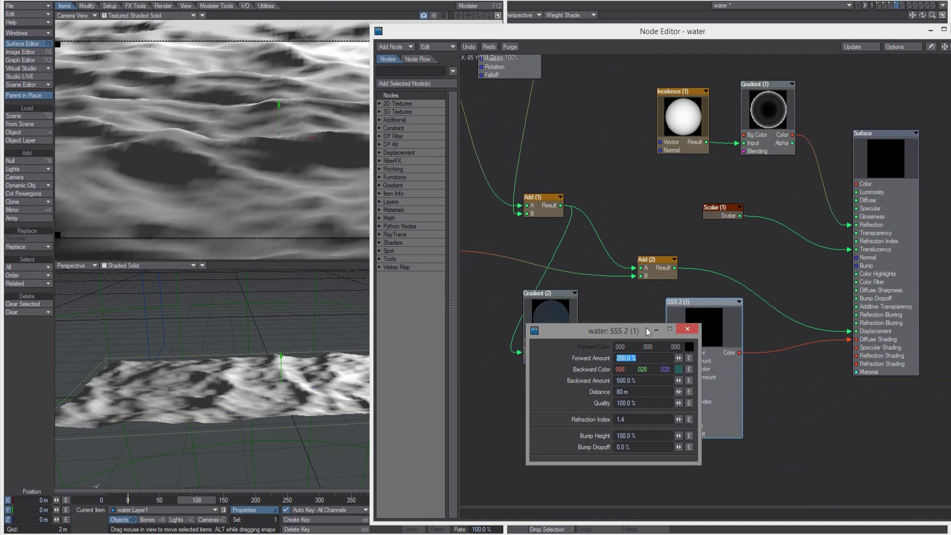
drag(584, 334, 602, 271)
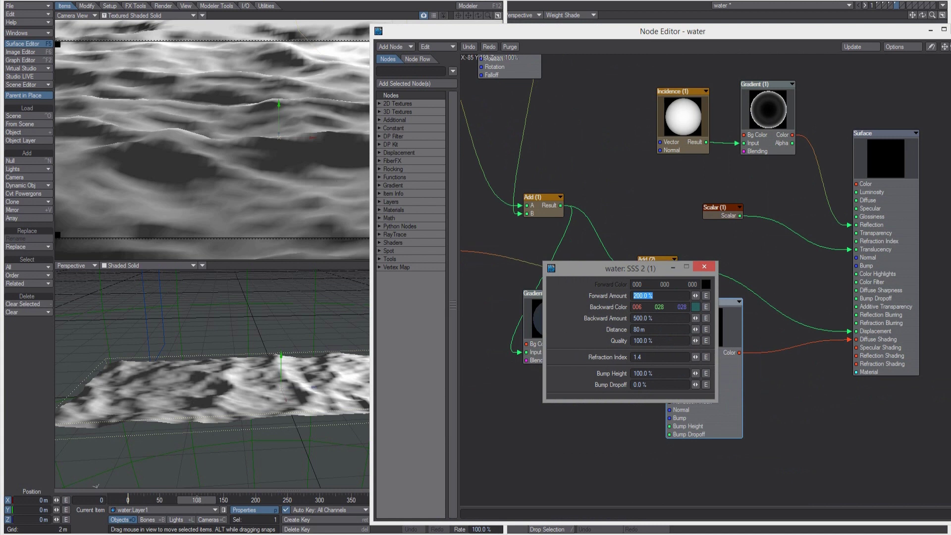
click(158, 147)
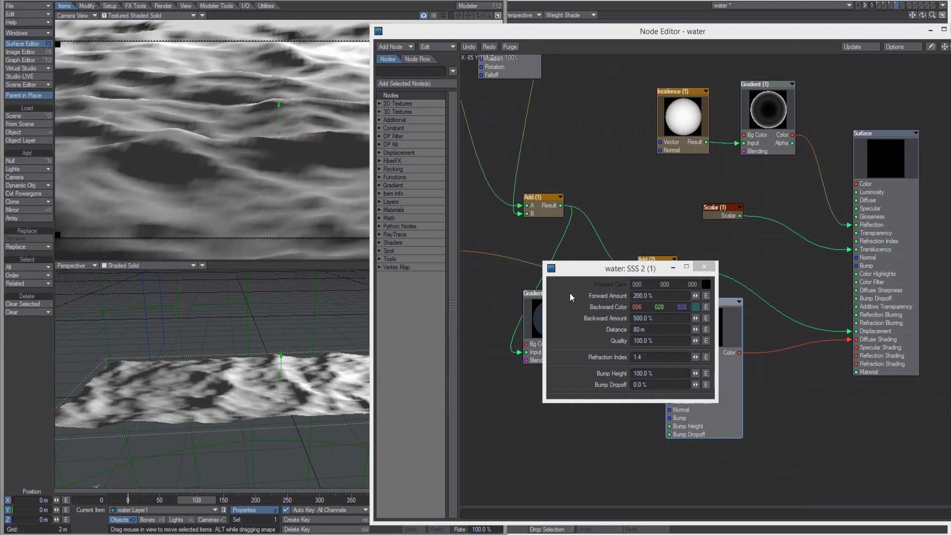
click(710, 268)
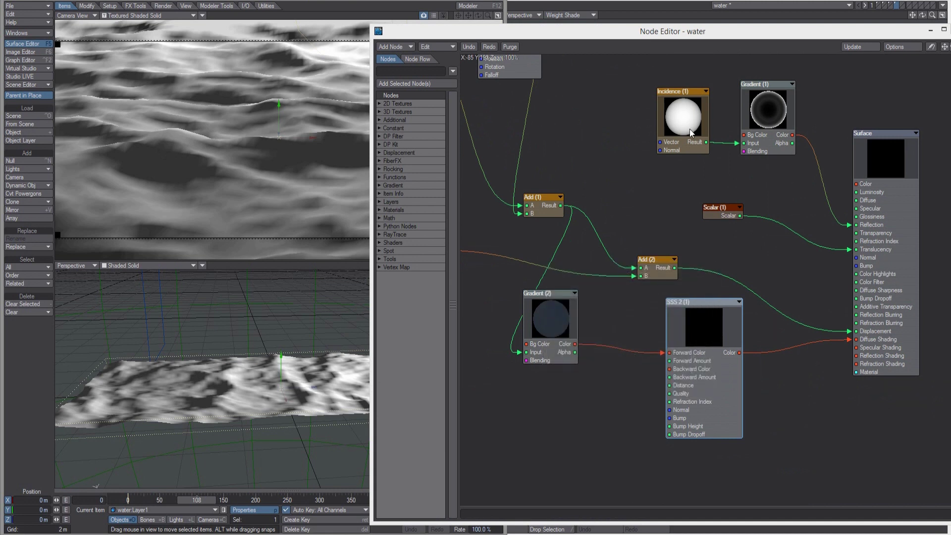
Move the Incidence (1) node away from Gradient (1) and review the Gradient (1) keys that drive reflection
drag(693, 130, 677, 114)
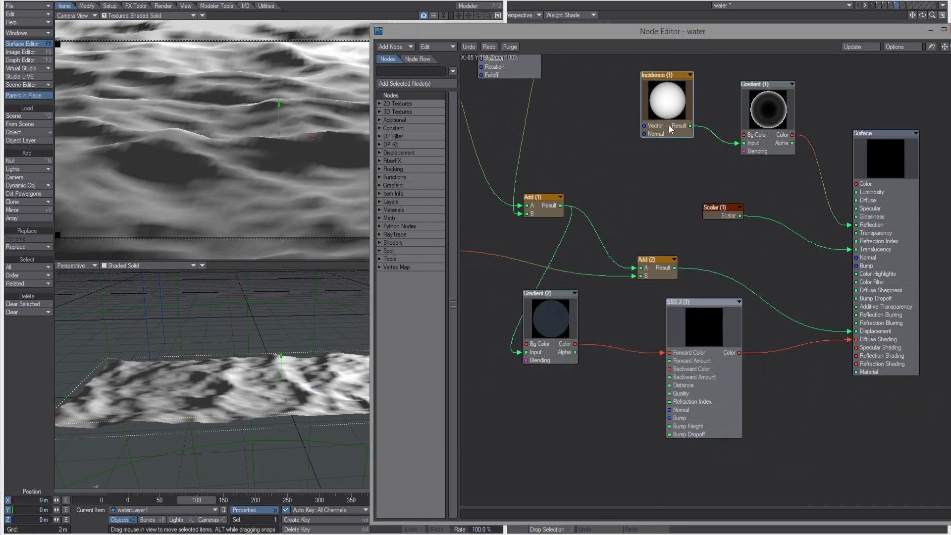
double_click(787, 115)
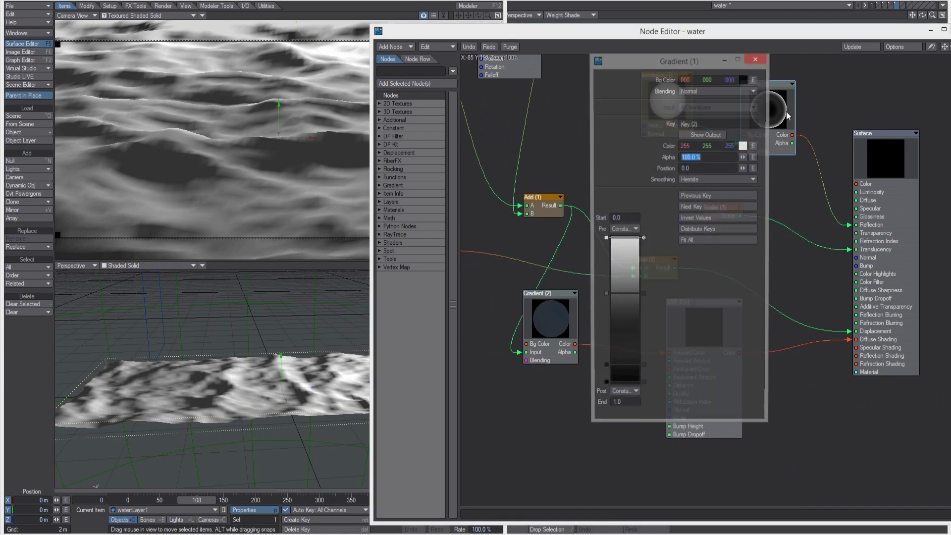
click(764, 57)
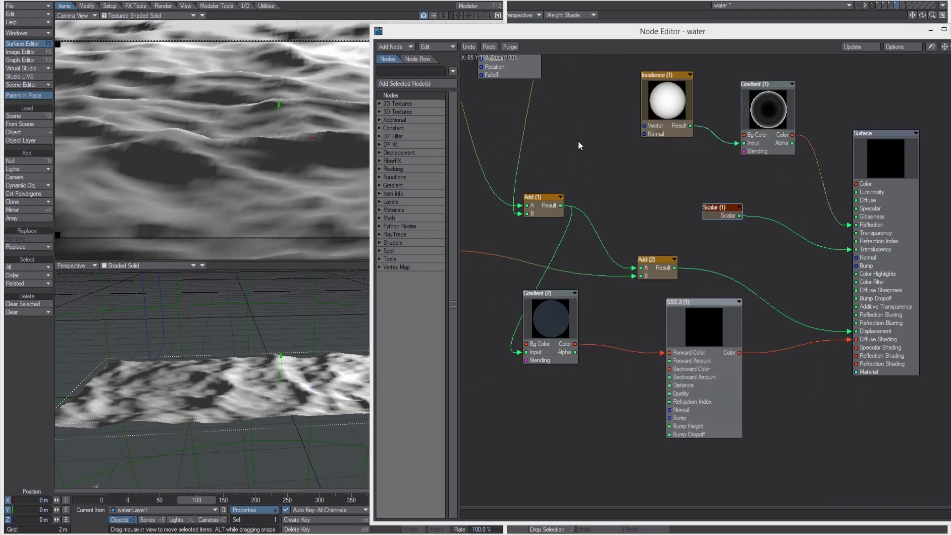
Review the reference objects and scale of the Crackle (1) and Crumple (1) nodes, and close the Node Editor
alt+drag(555, 132, 692, 255)
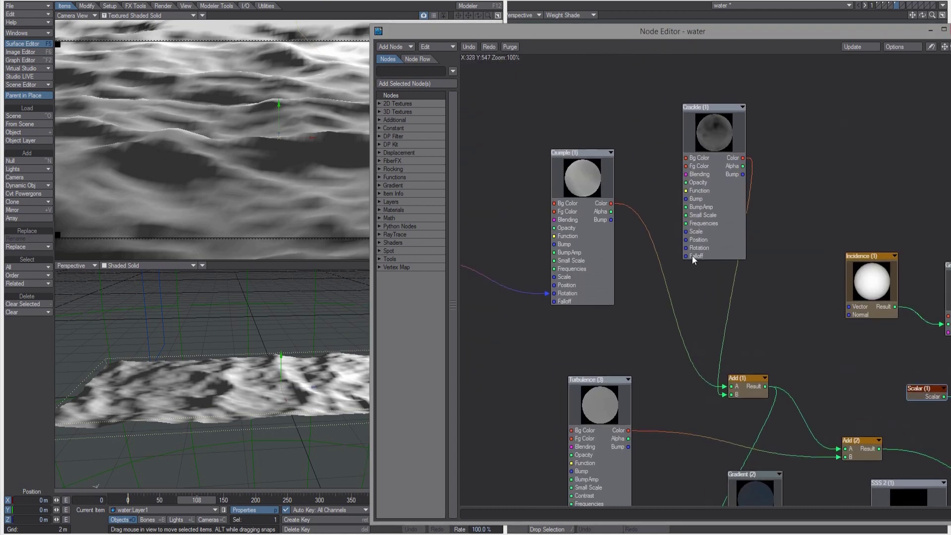
drag(709, 143, 694, 126)
double_click(694, 126)
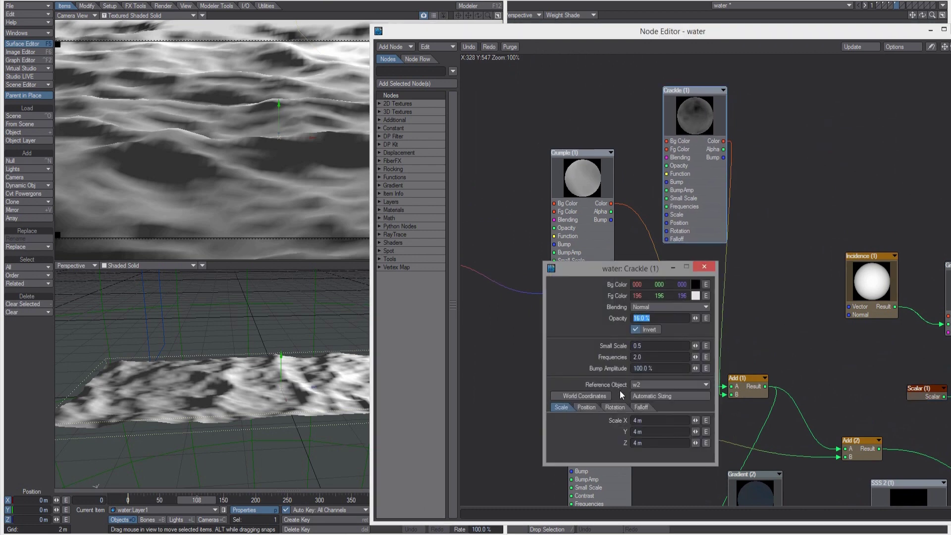
click(704, 266)
double_click(600, 198)
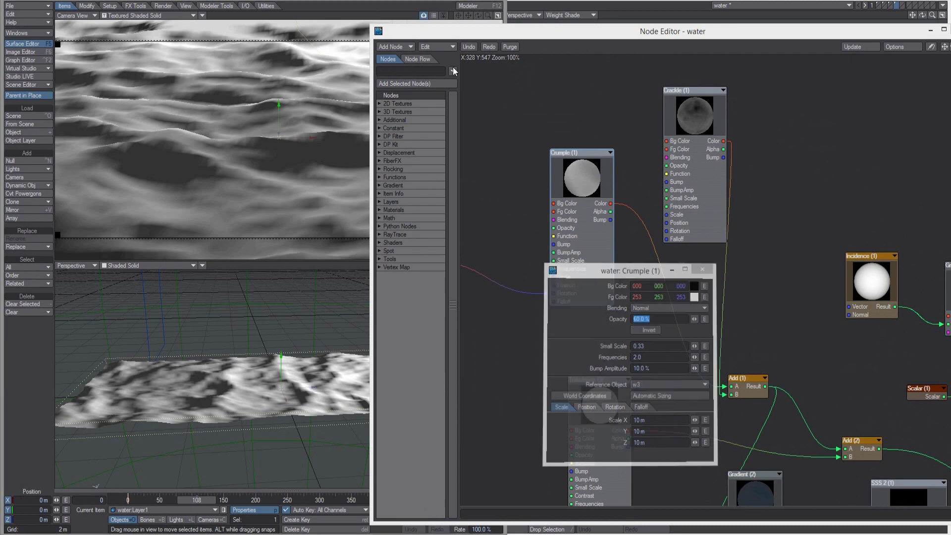
click(704, 266)
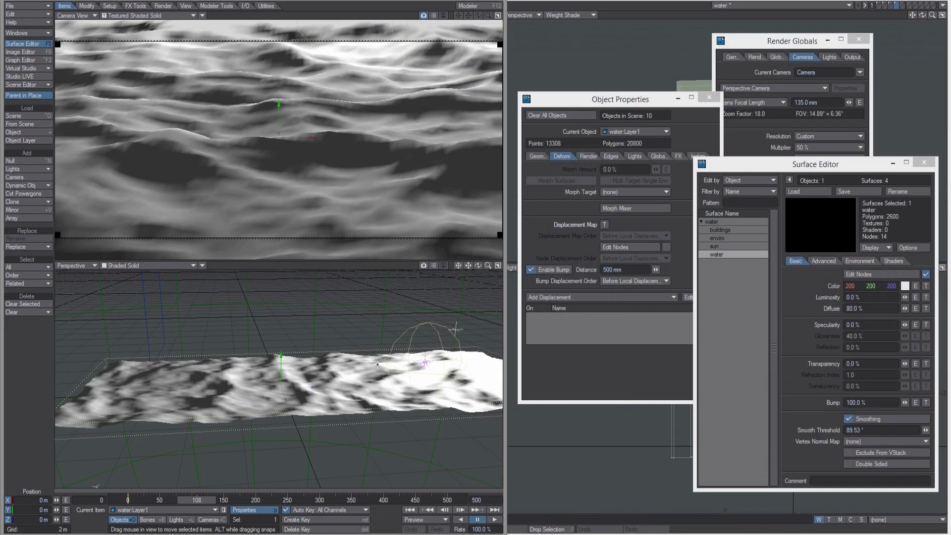
Select the reference nulls w1, w2, w3, w4 and w6 together in the scene's object list
alt+drag(223, 377, 103, 333)
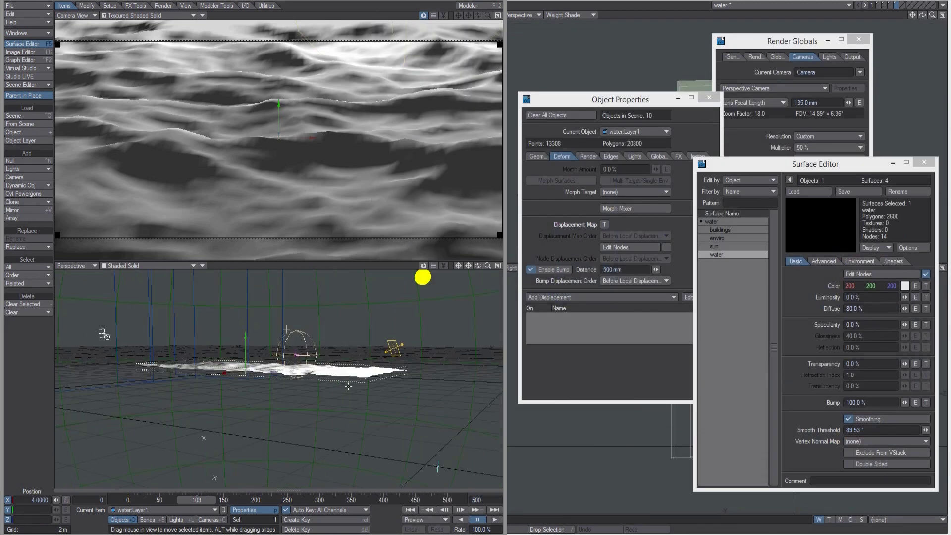
click(215, 510)
click(633, 418)
shift+click(642, 439)
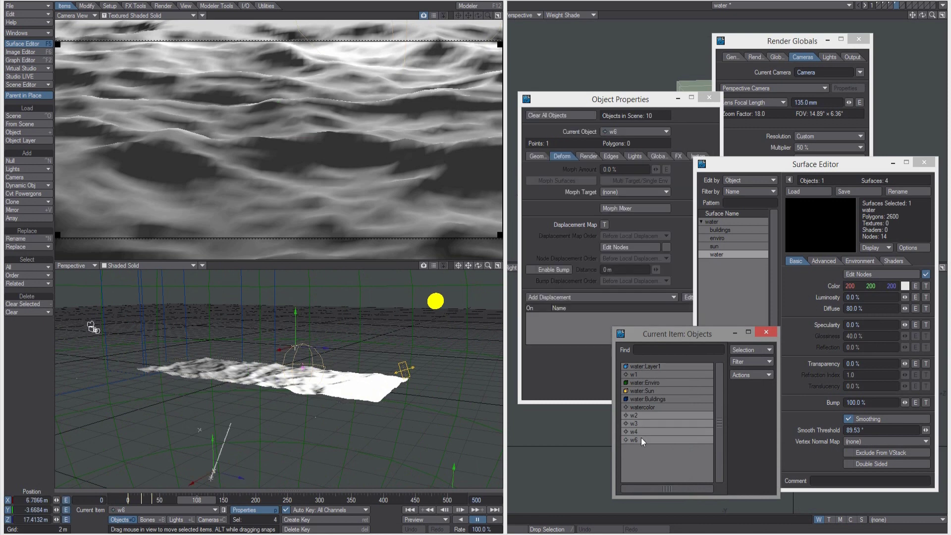
ctrl+click(641, 375)
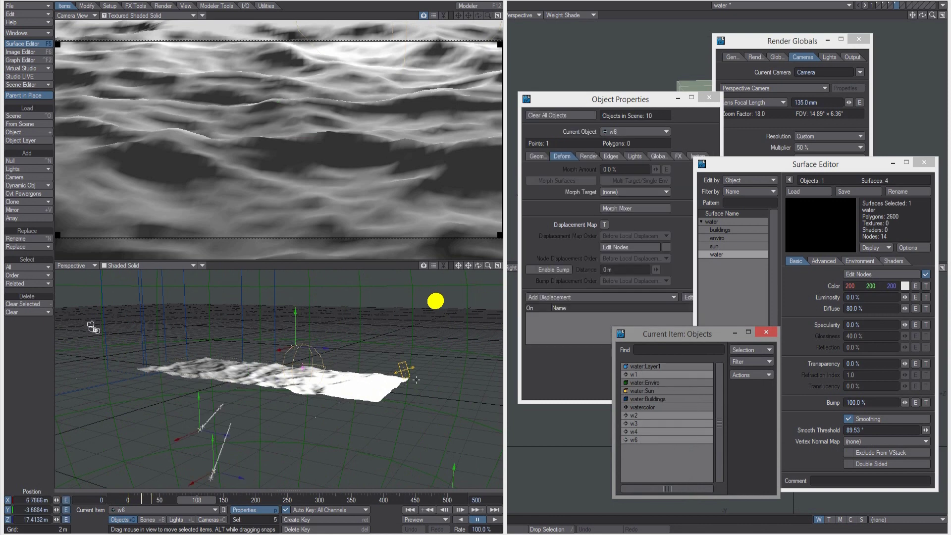
alt+drag(92, 327, 174, 333)
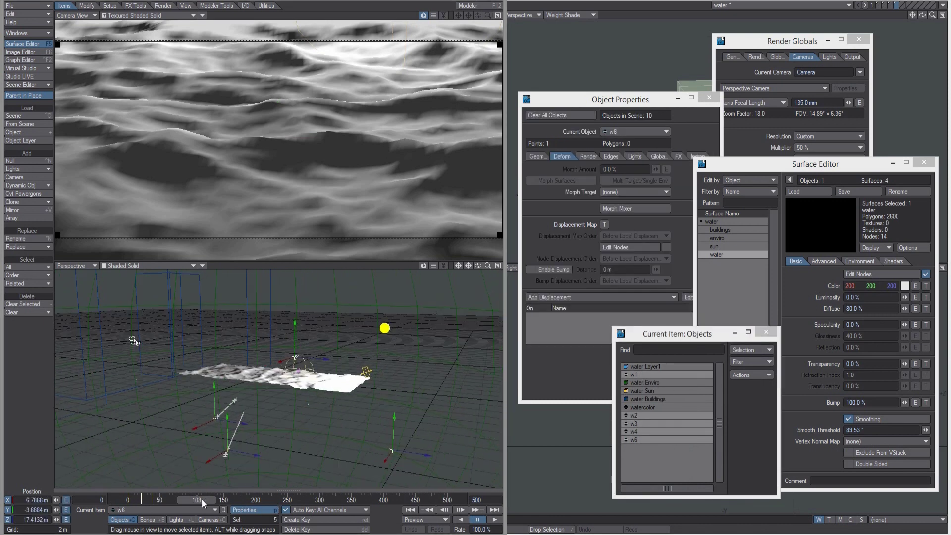
Scrub and play the animation to review how the selected nulls move relative to the water, and return to frame 0
drag(201, 499, 144, 500)
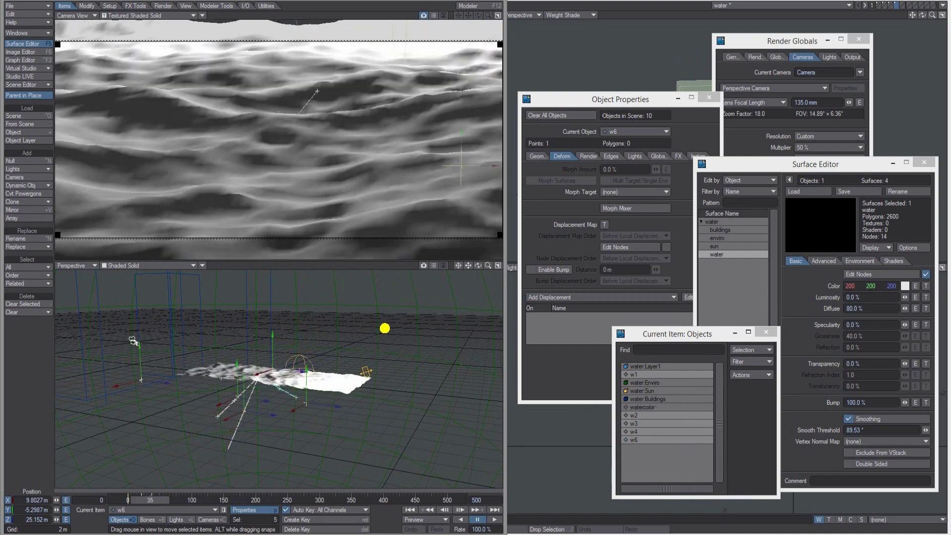
click(495, 519)
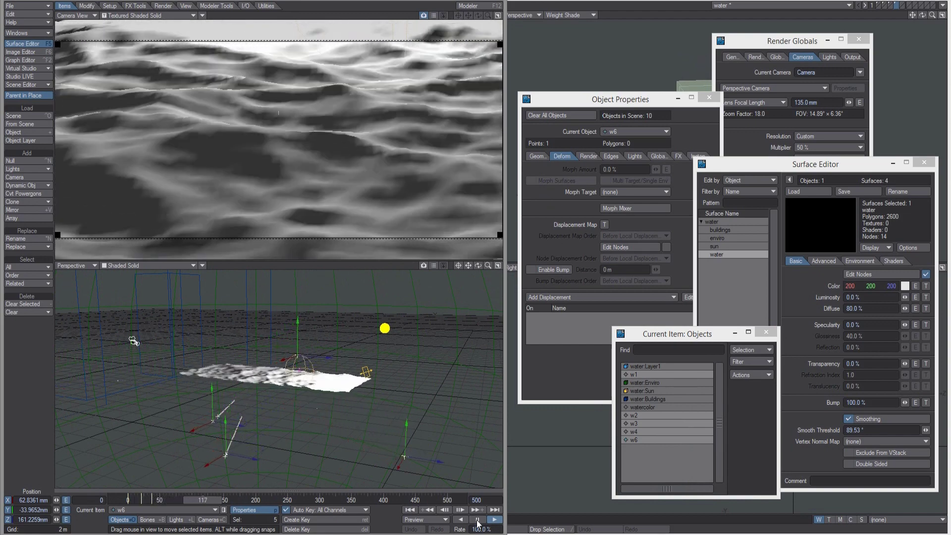
click(478, 519)
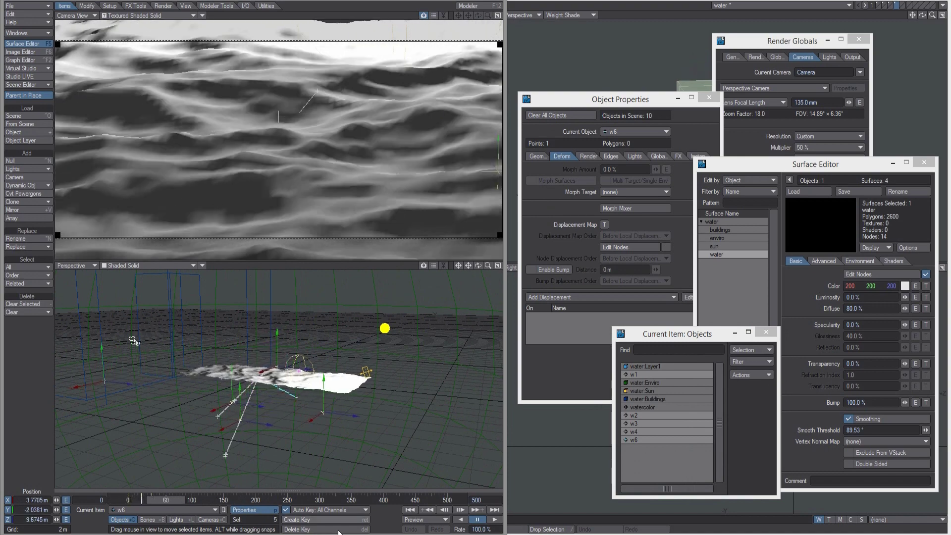
click(478, 519)
drag(216, 500, 128, 500)
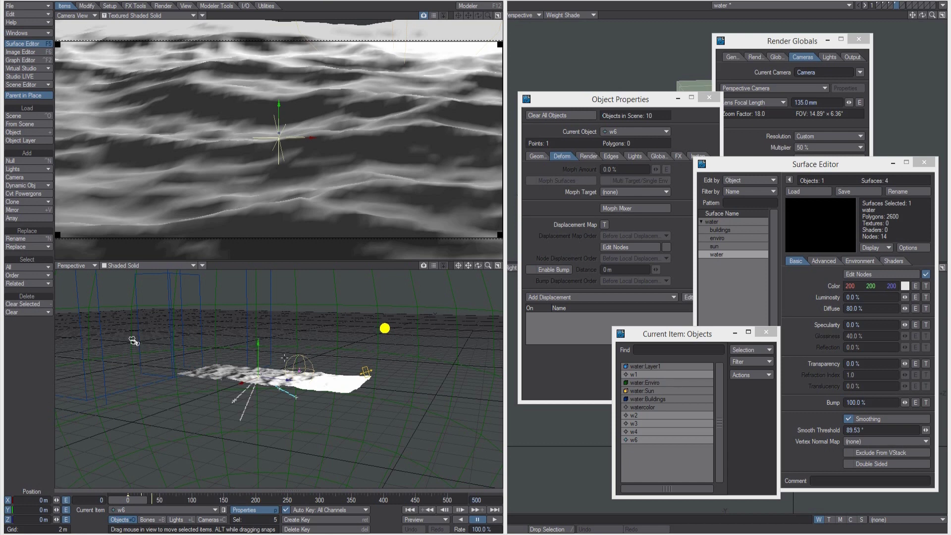
Set the camera view to a VPR preview and examine the water plane and sun from different angles in the Perspective view
alt+drag(134, 341, 316, 394)
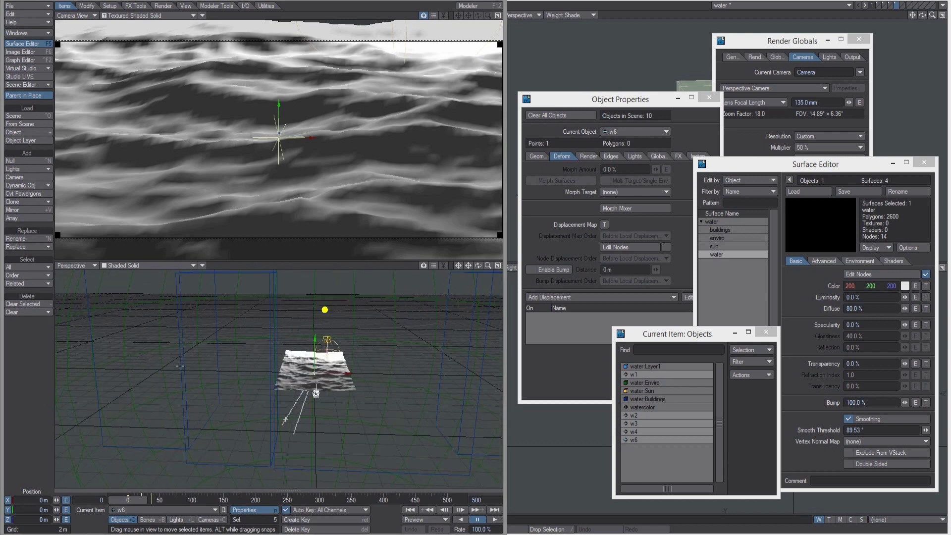
click(173, 16)
click(186, 55)
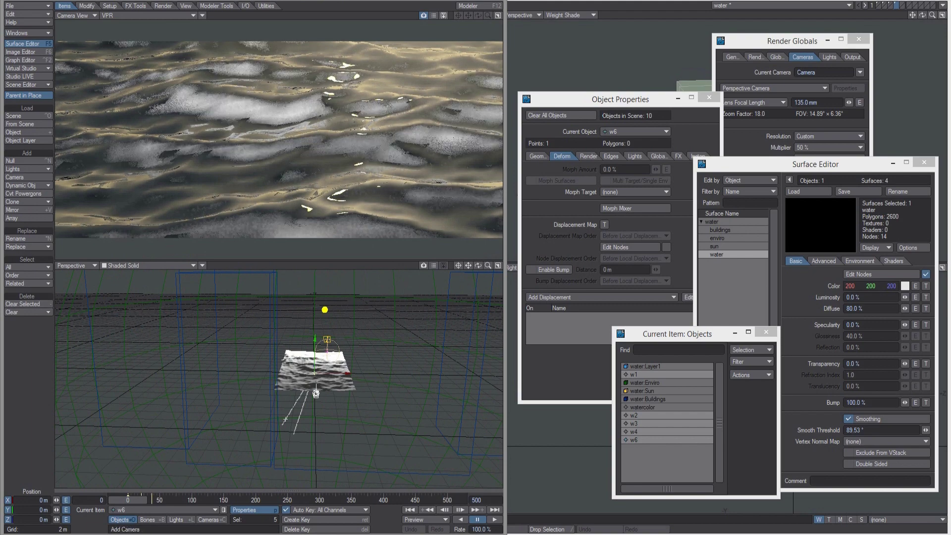
alt+drag(386, 319, 342, 323)
scroll(322, 303, up, 5)
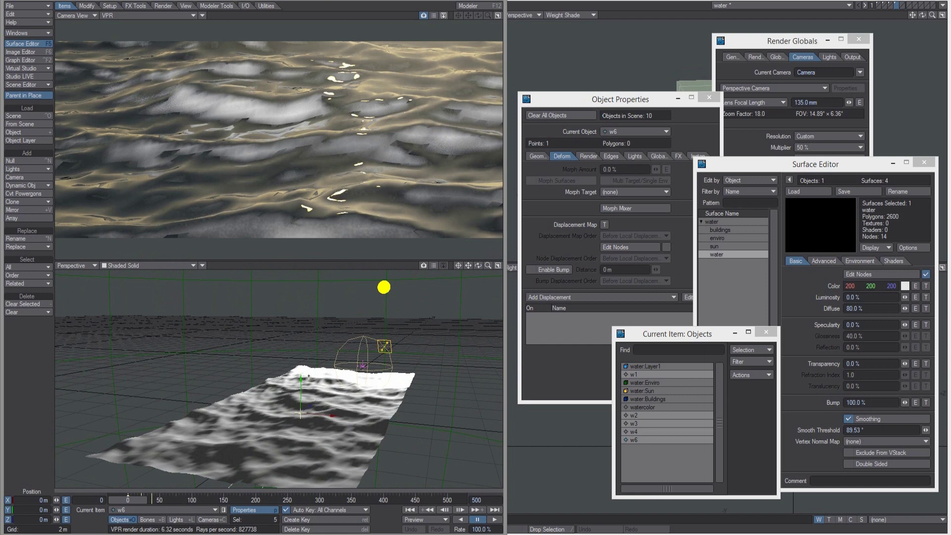
mouse_move(309, 376)
alt+mouse_down()
mouse_move(329, 354)
mouse_move(297, 386)
alt+mouse_up()
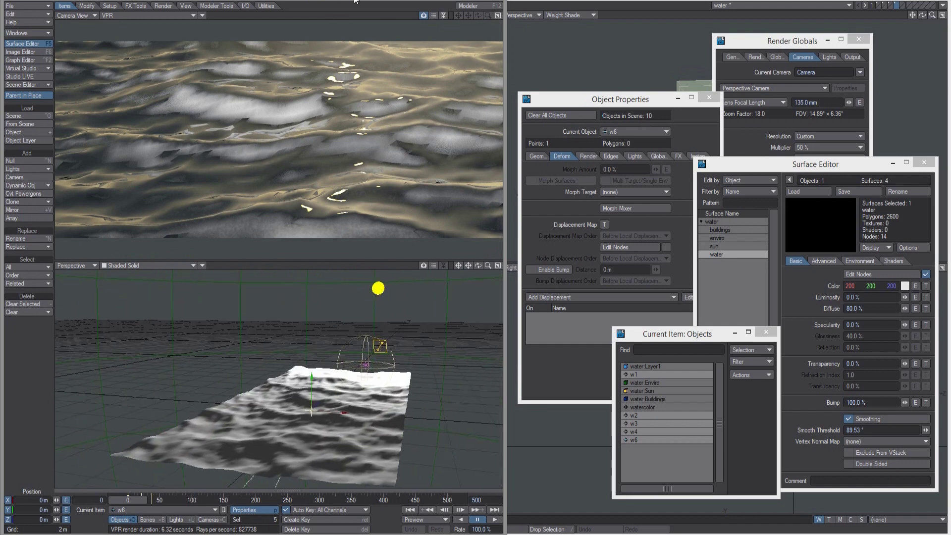
Review the pixel and image filters in the Effects processing settings, and render the current frame
key(ctrl+F8)
drag(370, 166, 631, 90)
click(512, 332)
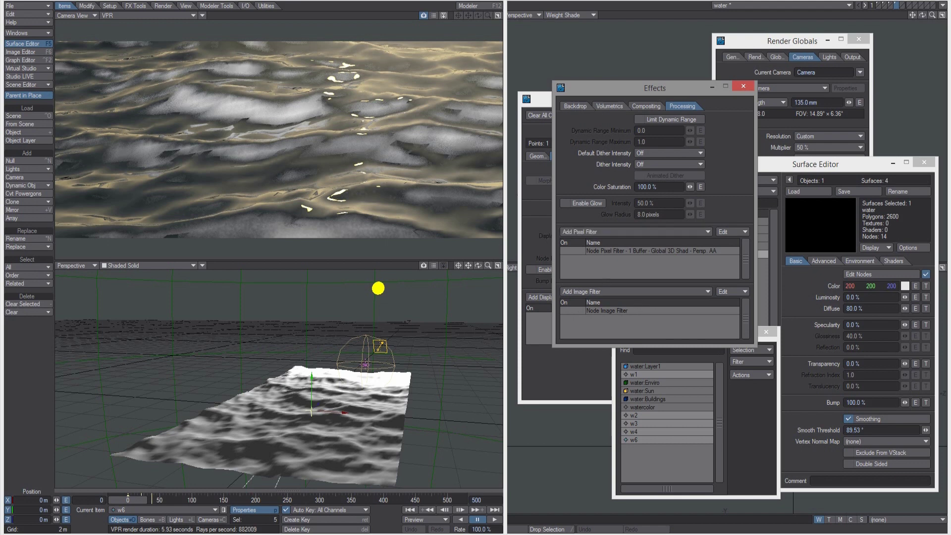
key(F9)
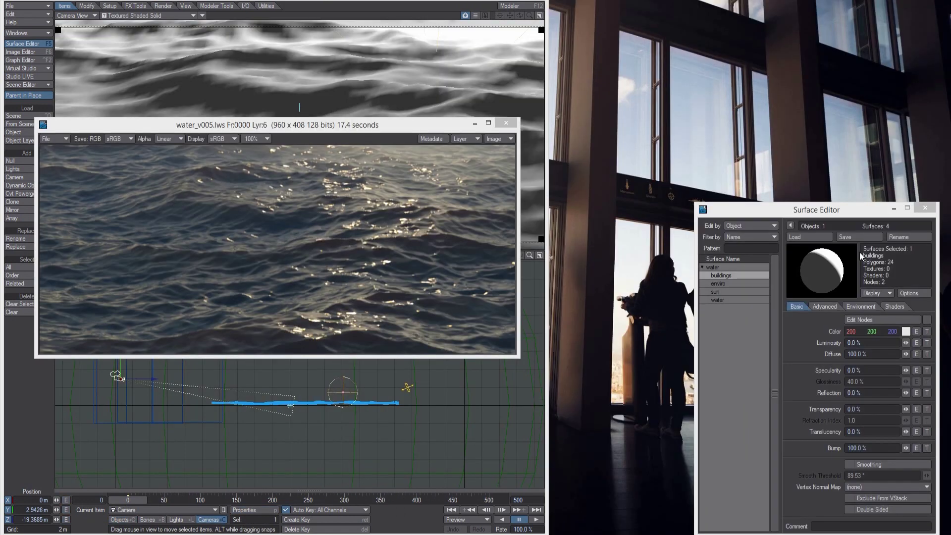
Open the Node Image Filter's node network from the Effects processing settings, keeping the rendered frame in view
drag(331, 127, 344, 128)
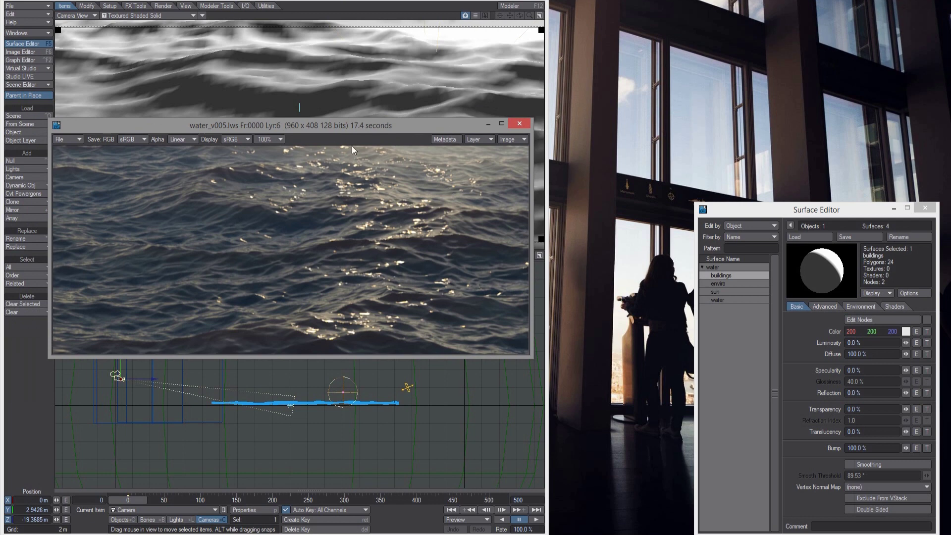
key(ctrl+F8)
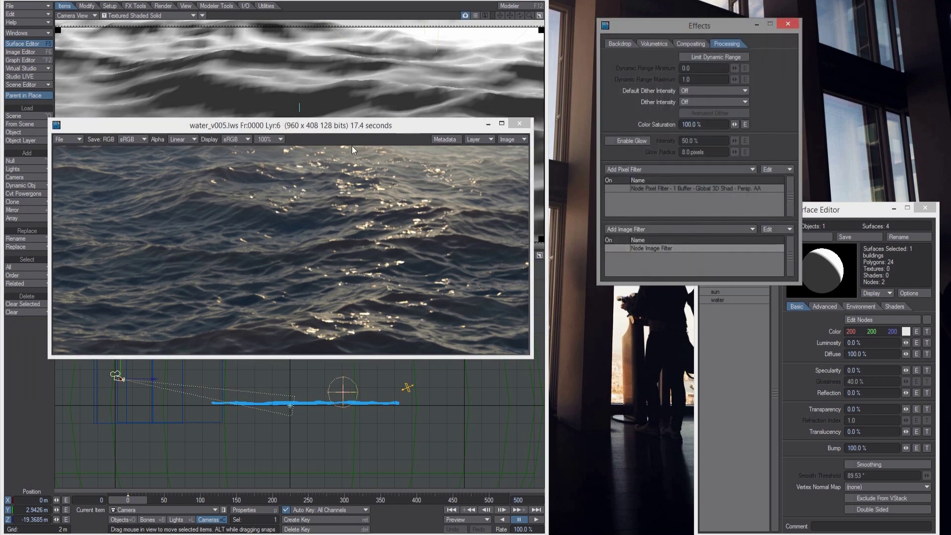
drag(700, 32, 722, 23)
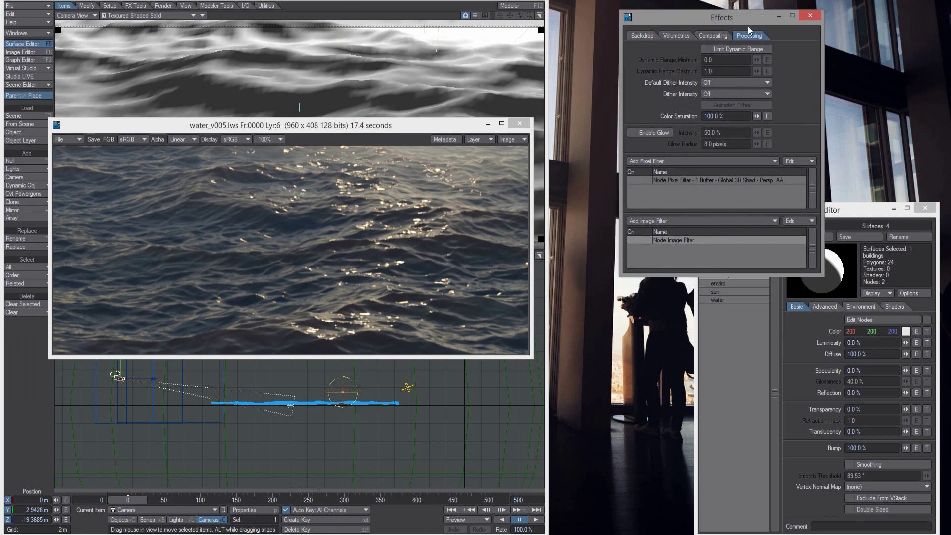
click(681, 222)
double_click(688, 240)
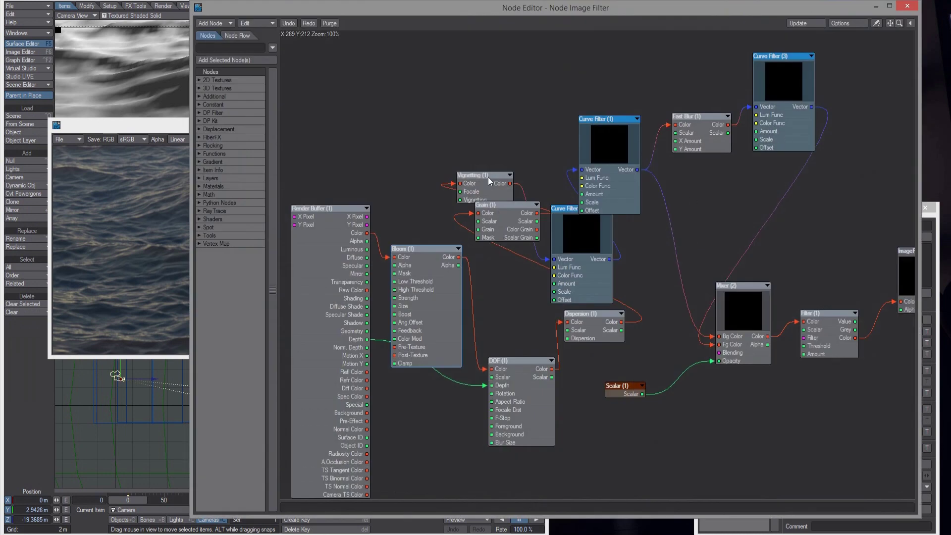
Spread out the Curve Filter (1), Curve Filter (2), Vignetting (1), Grain (1) and Dispersion (1) nodes so the network's connections are readable
drag(608, 169, 659, 127)
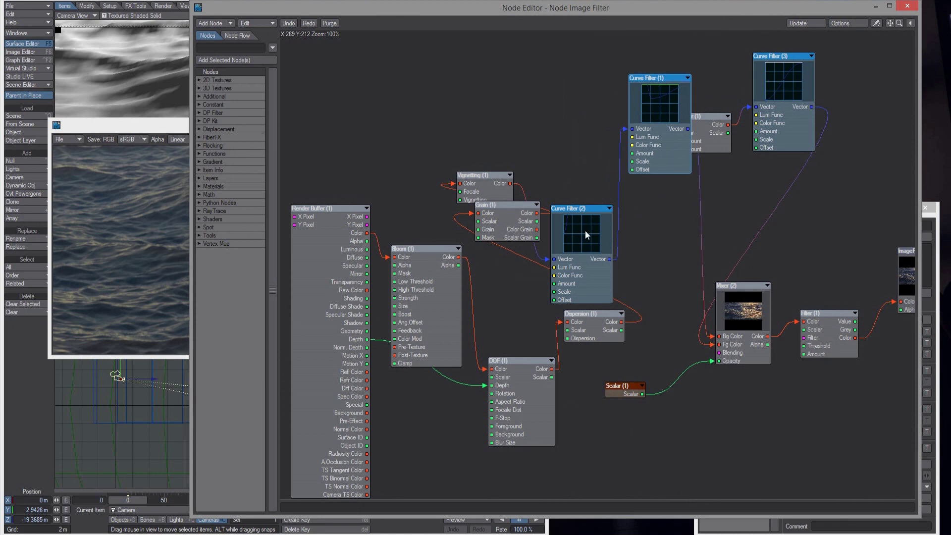
drag(585, 231, 621, 197)
drag(501, 193, 544, 146)
drag(509, 210, 501, 174)
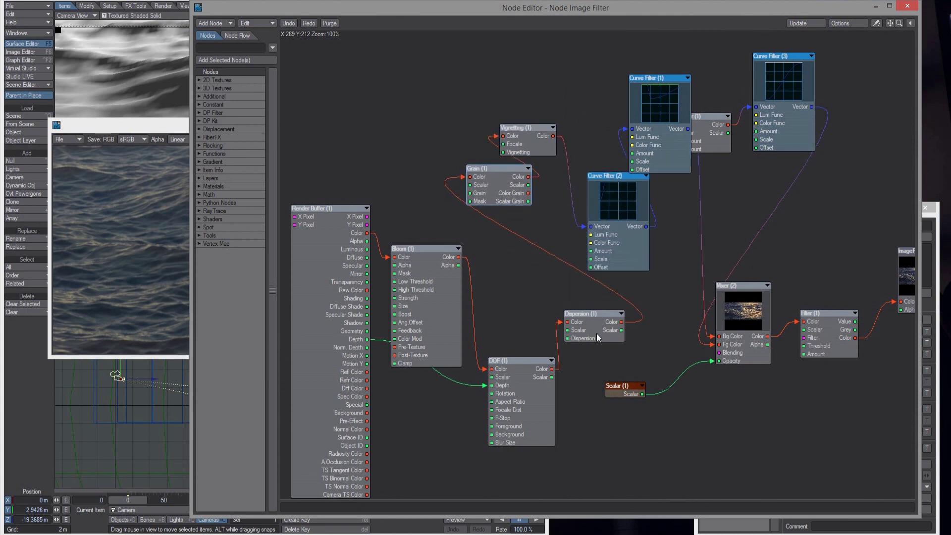
drag(596, 334, 524, 273)
drag(517, 152, 568, 121)
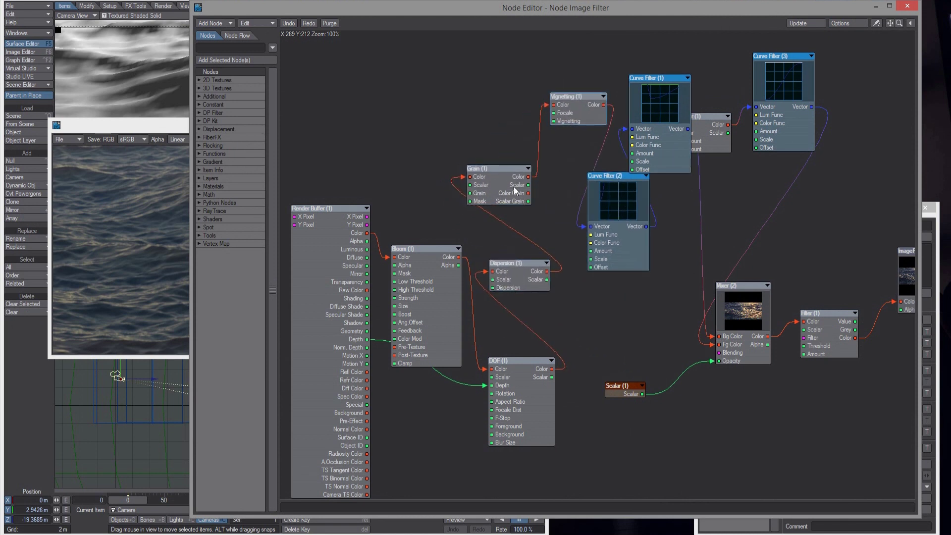
drag(503, 194, 503, 168)
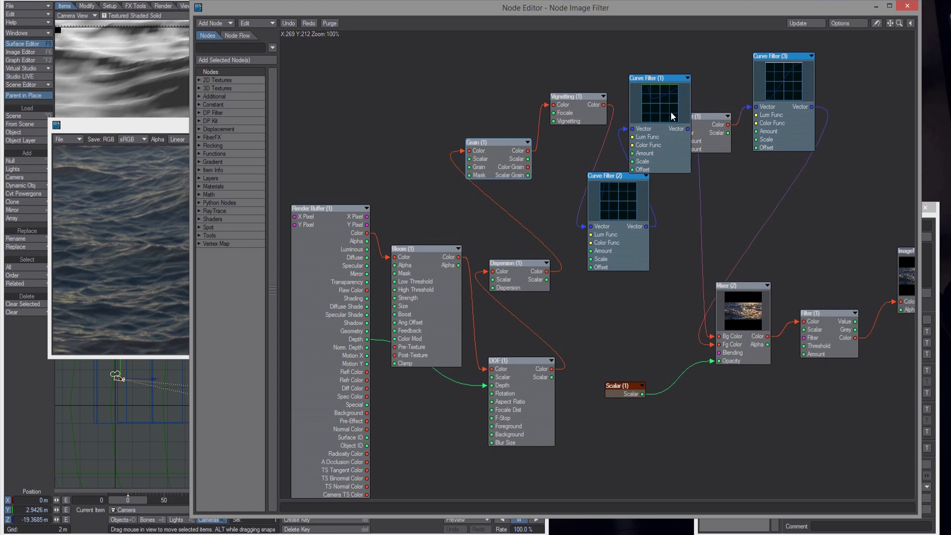
drag(671, 112, 703, 85)
drag(567, 107, 532, 97)
drag(613, 201, 620, 157)
drag(528, 105, 498, 88)
mouse_move(516, 154)
mouse_down()
mouse_move(421, 129)
mouse_move(506, 147)
mouse_up()
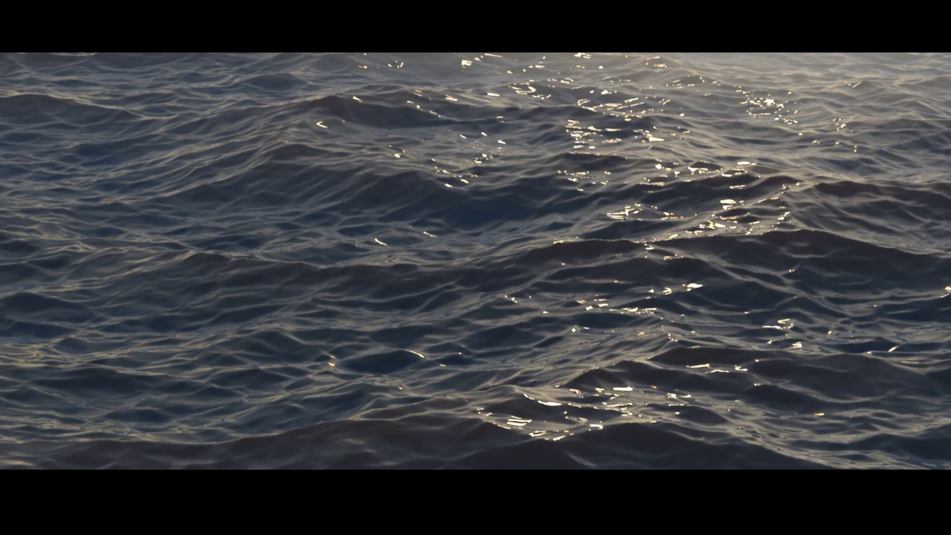